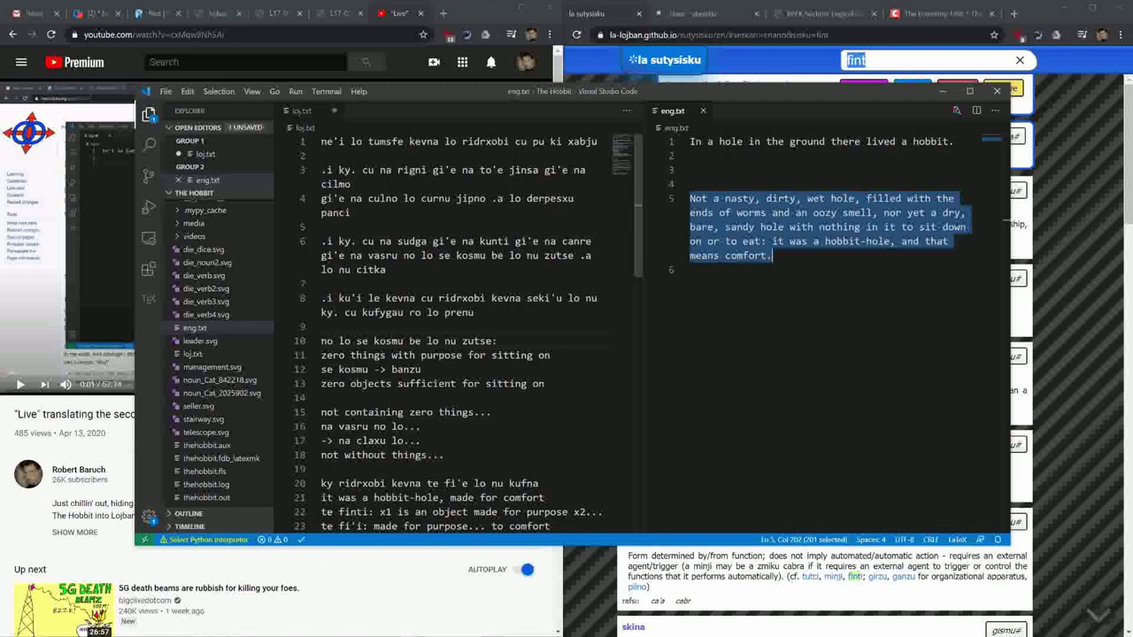
Examine the note in loj.txt on replacing "se kosmu" with "banzu", comparing both literal English meanings.
triple_click(408, 370)
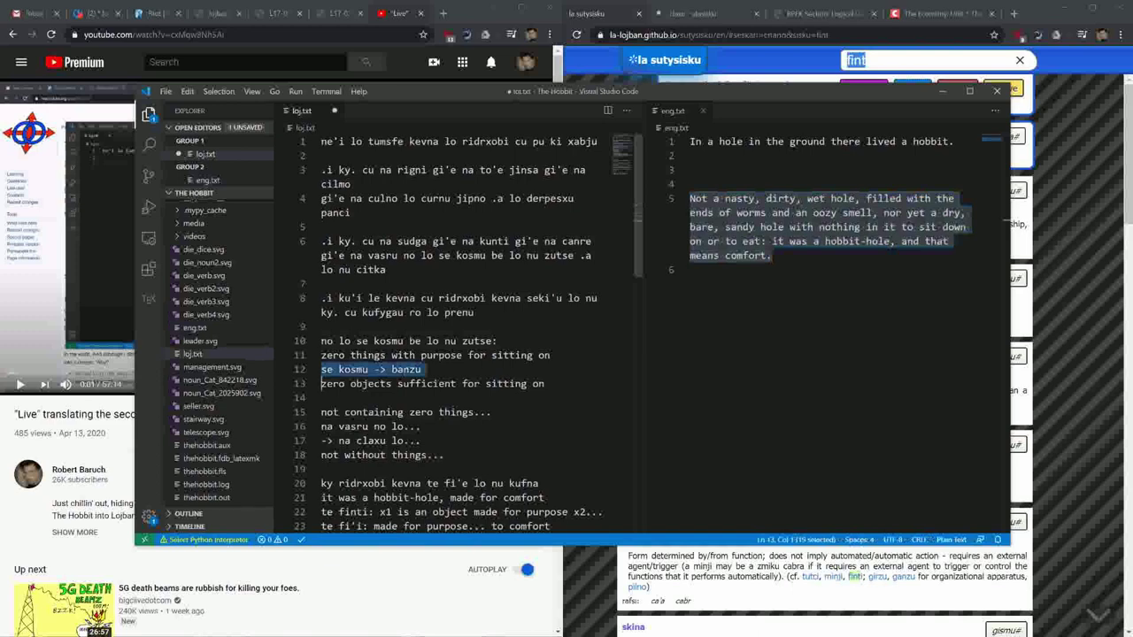
double_click(408, 370)
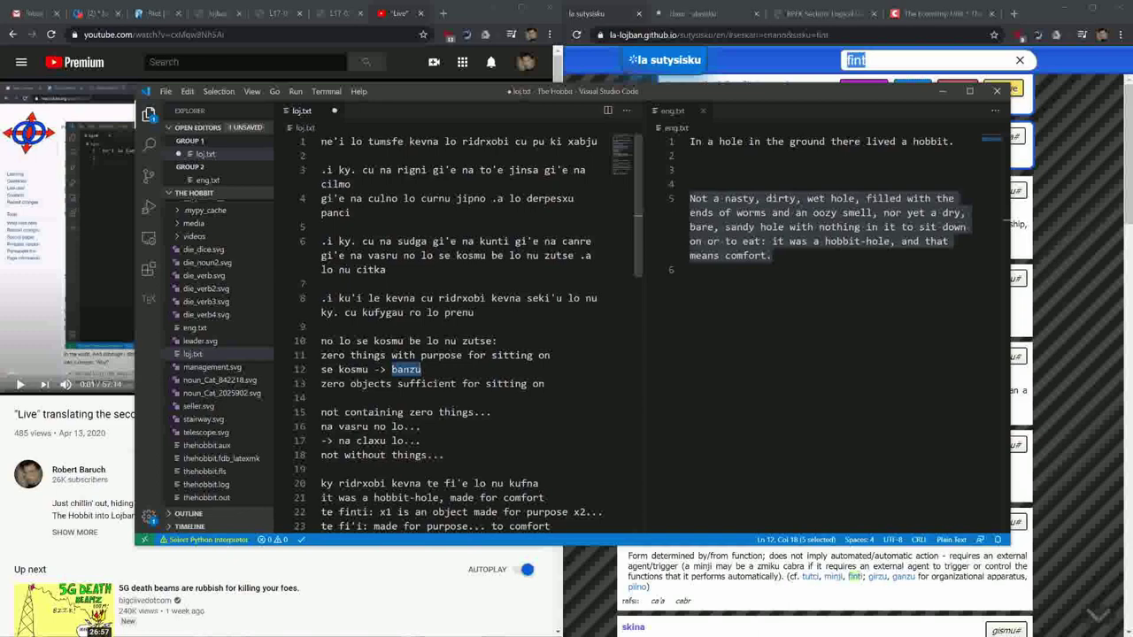
double_click(427, 385)
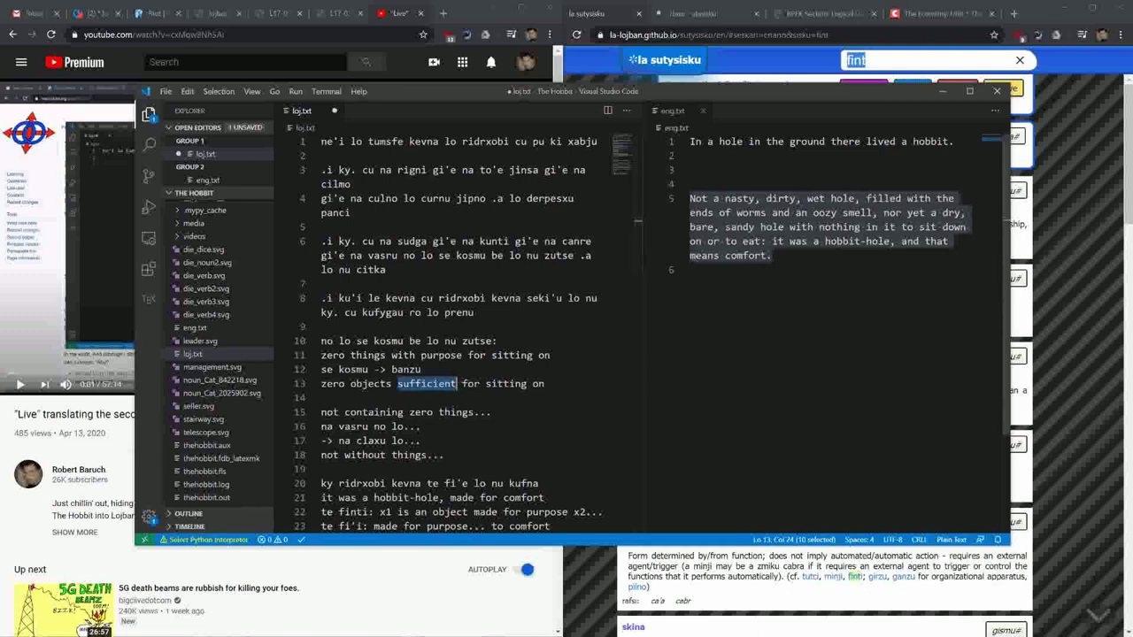
double_click(333, 356)
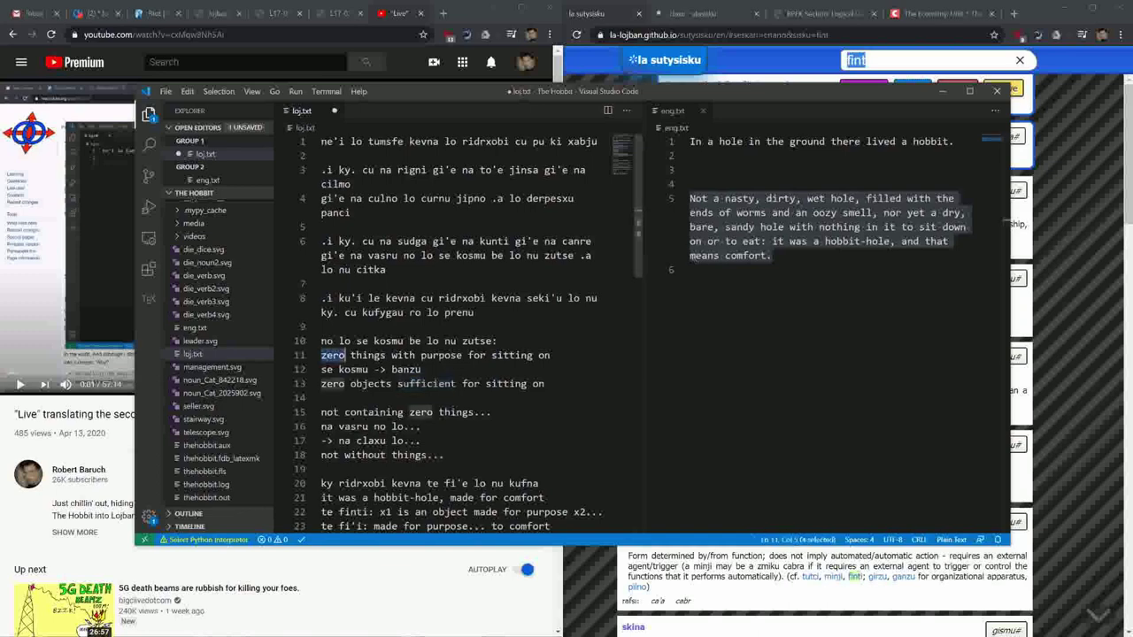
key(ctrl+shift+Right)
key(ctrl+shift+Right)
key(ctrl+shift+Right)
key(ctrl+shift+Right)
key(ctrl+shift+Right)
key(ctrl+shift+Right)
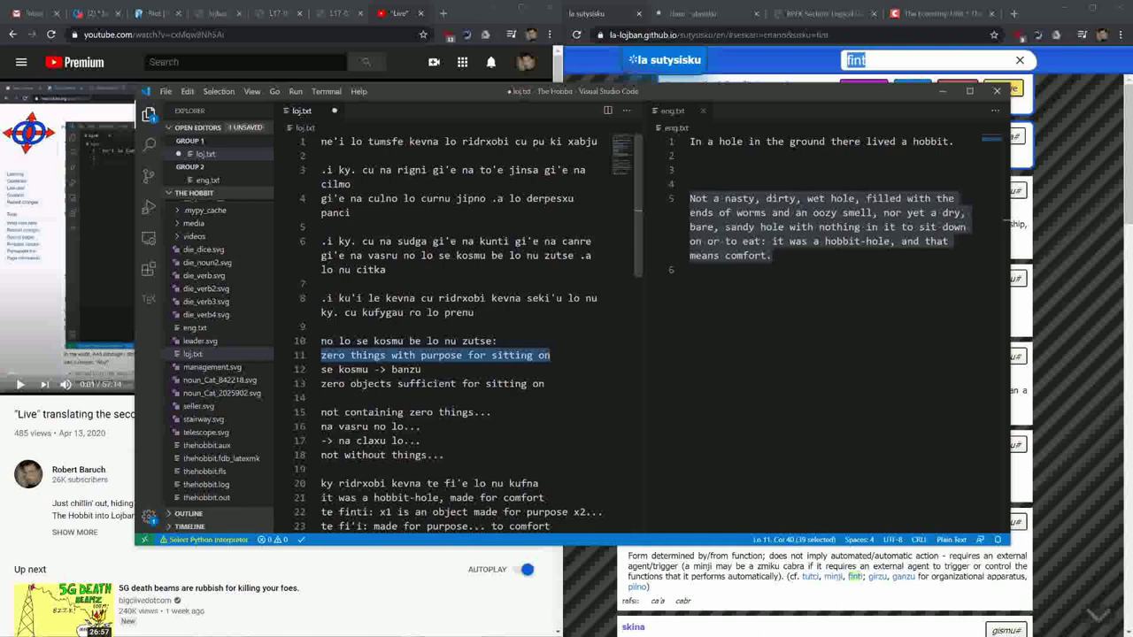
key(Down)
key(ctrl+shift+Left)
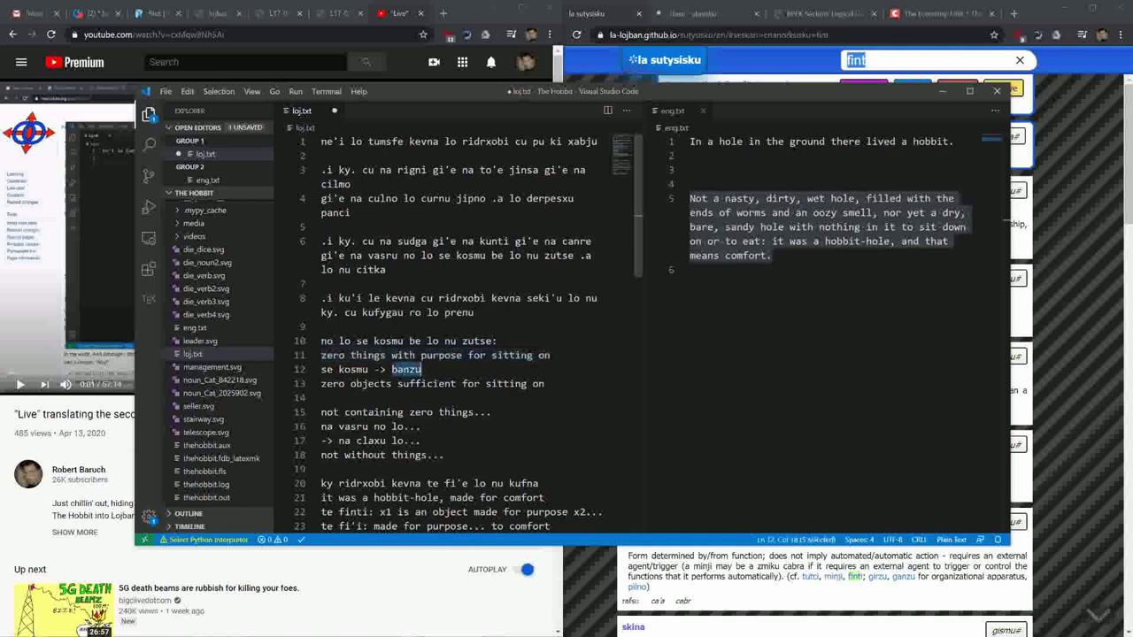
key(Home)
key(ctrl+shift+Right)
key(ctrl+shift+Right)
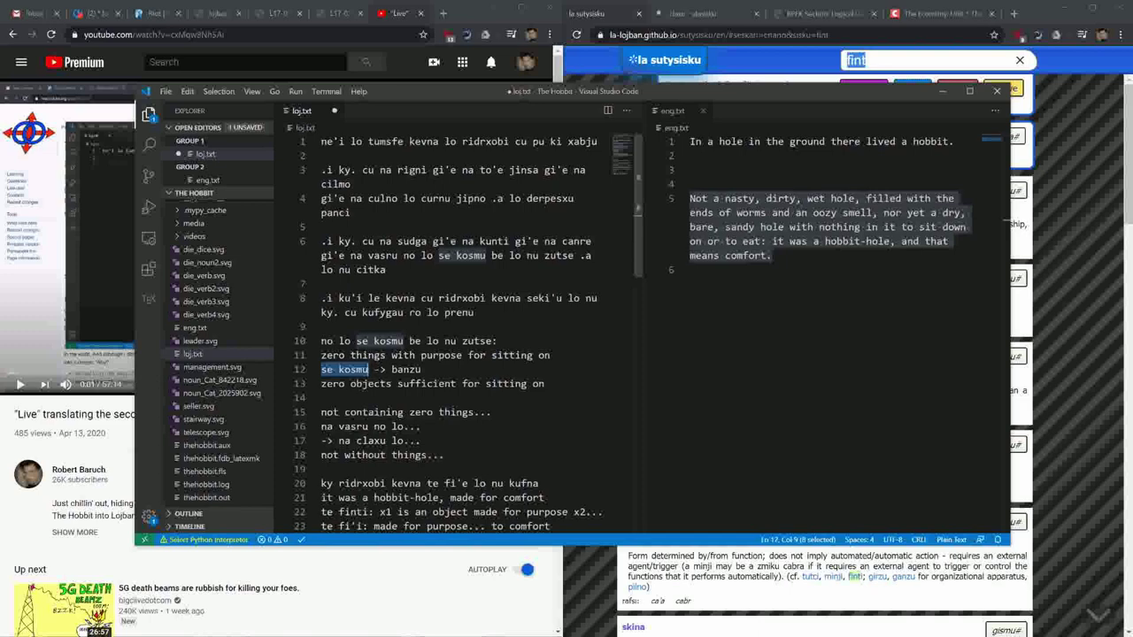
double_click(427, 384)
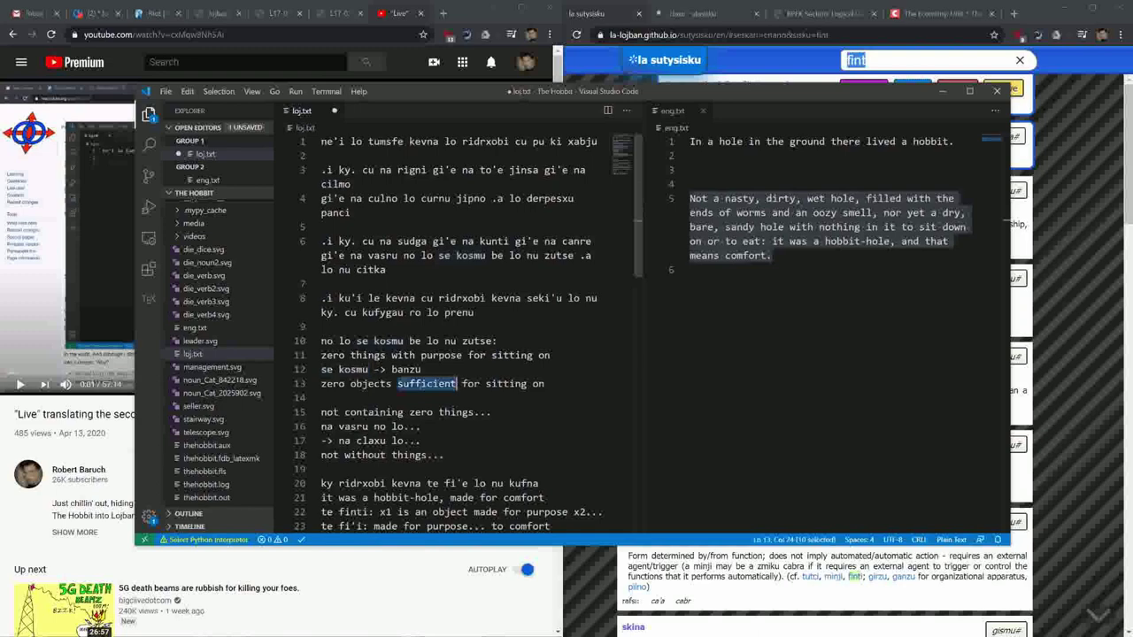
drag(393, 370, 422, 370)
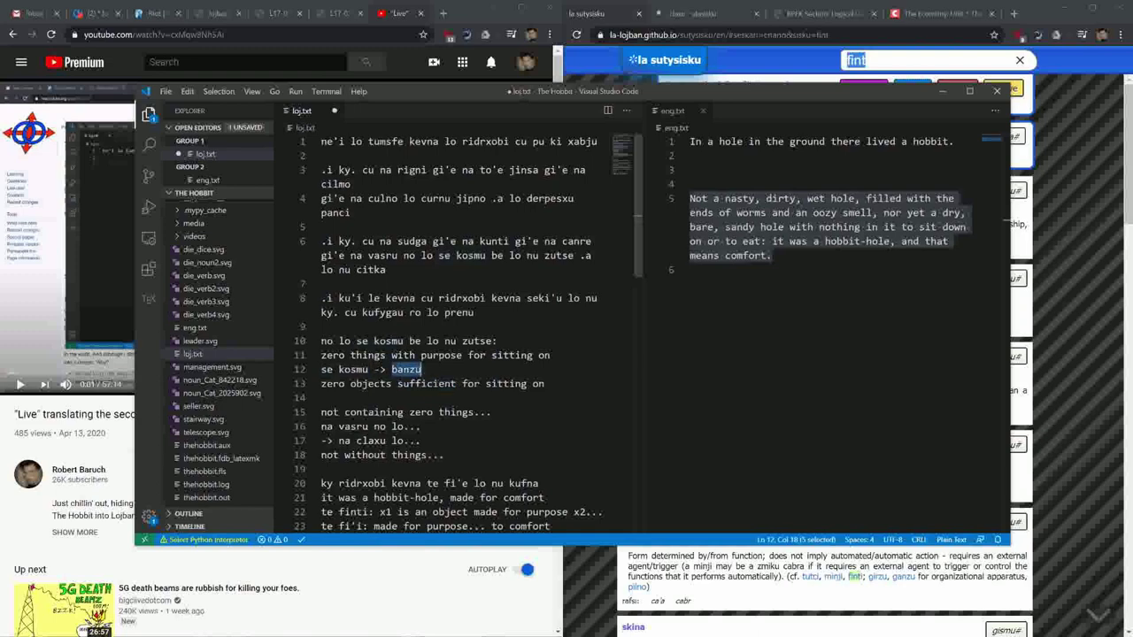
double_click(387, 341)
drag(387, 342, 361, 341)
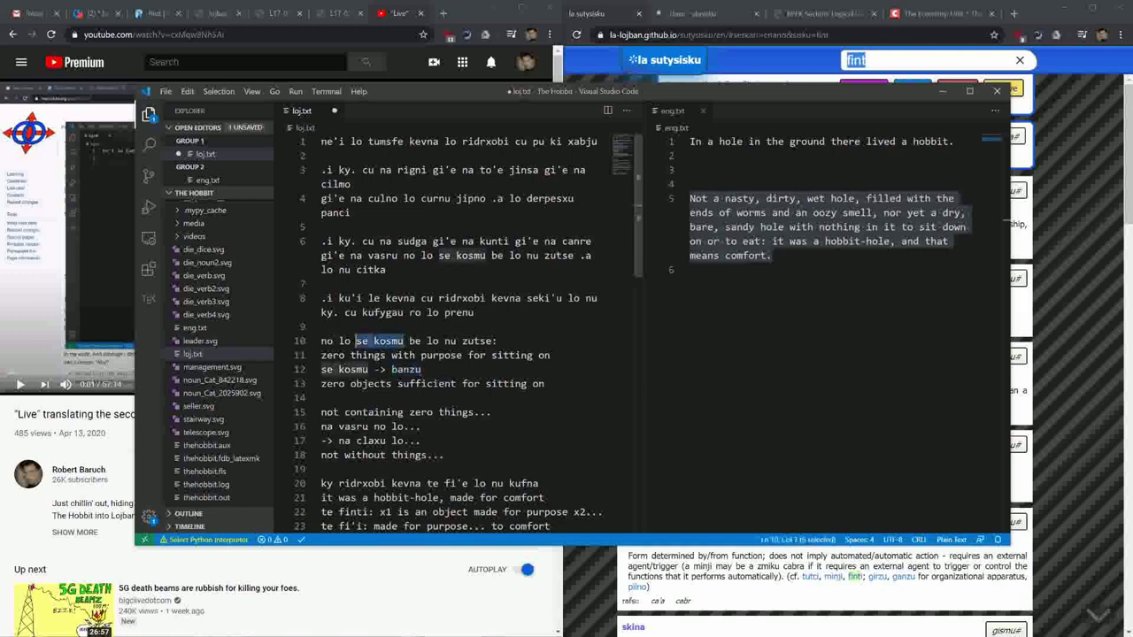
Examine the note suggesting "na claxu lo" instead of "na vasru no lo", consulting the open vlasisku dictionary entry for "claxu".
scroll(389, 337, down, 2)
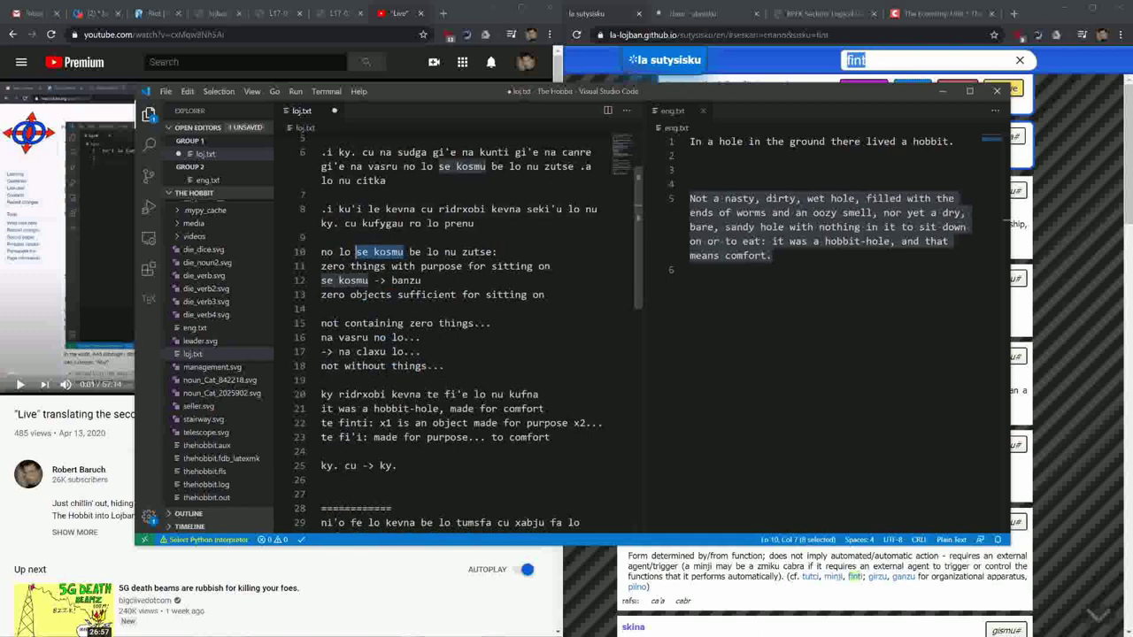
double_click(371, 352)
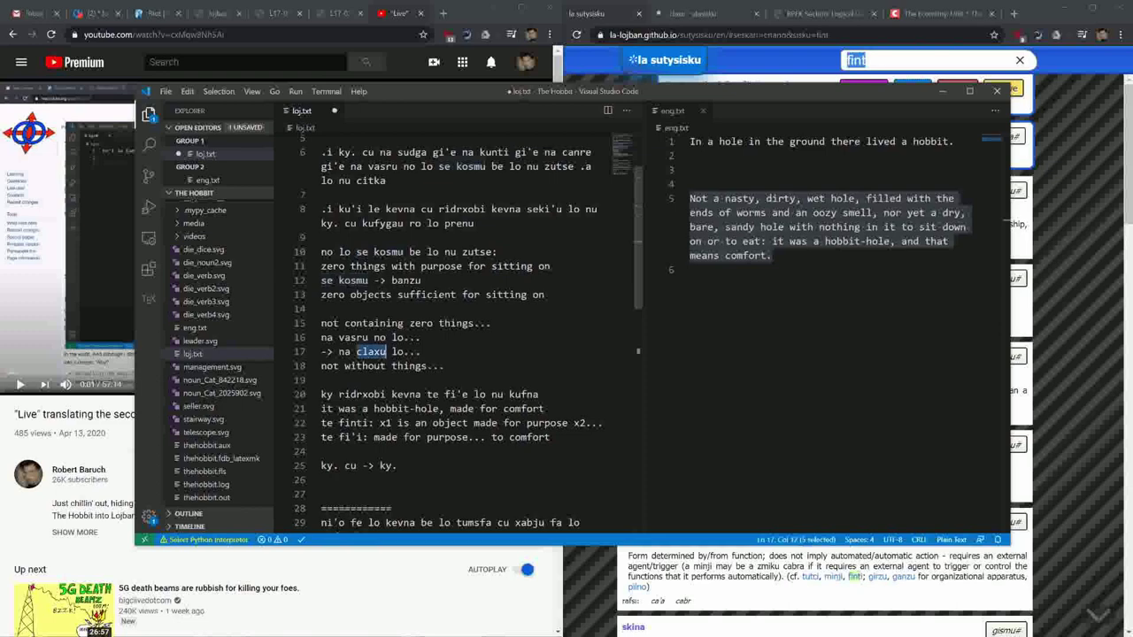
click(684, 13)
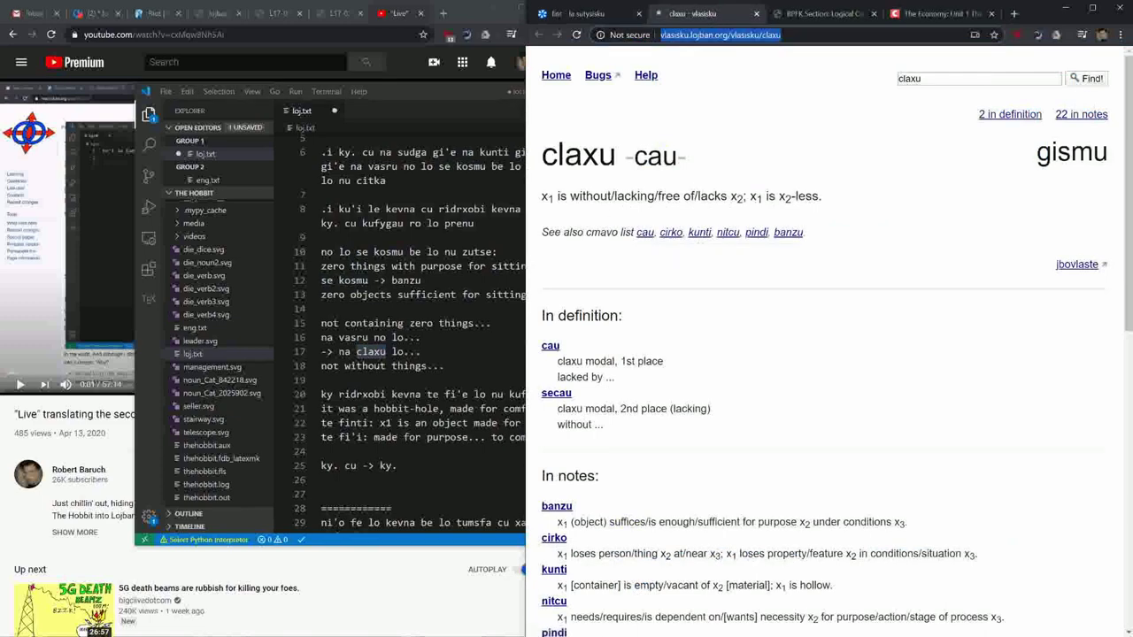
click(386, 409)
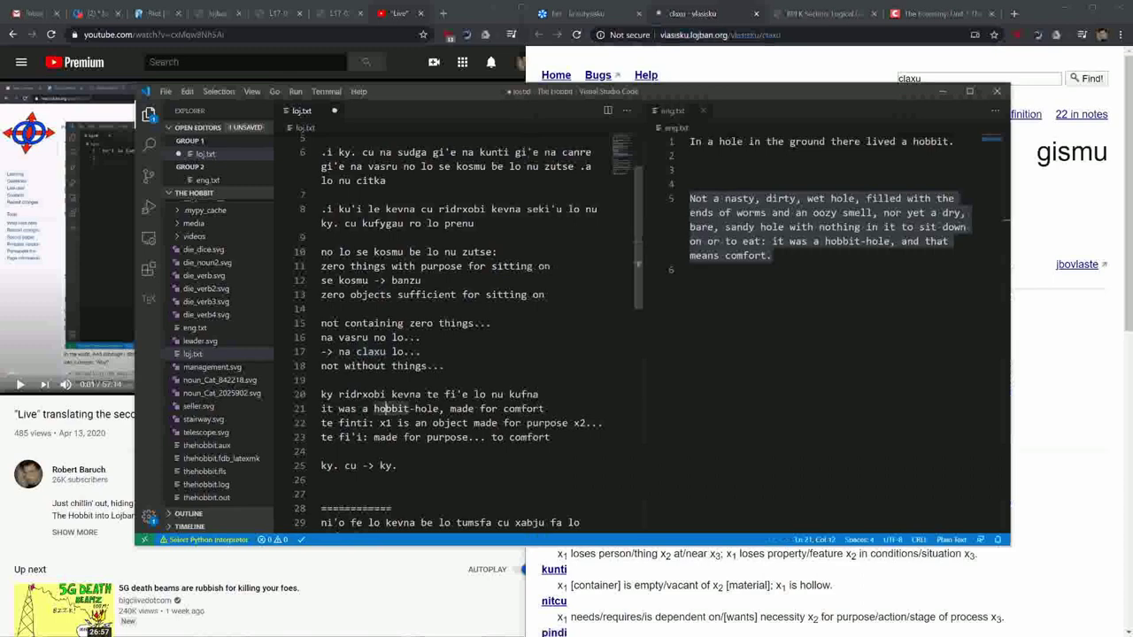
drag(322, 337, 386, 337)
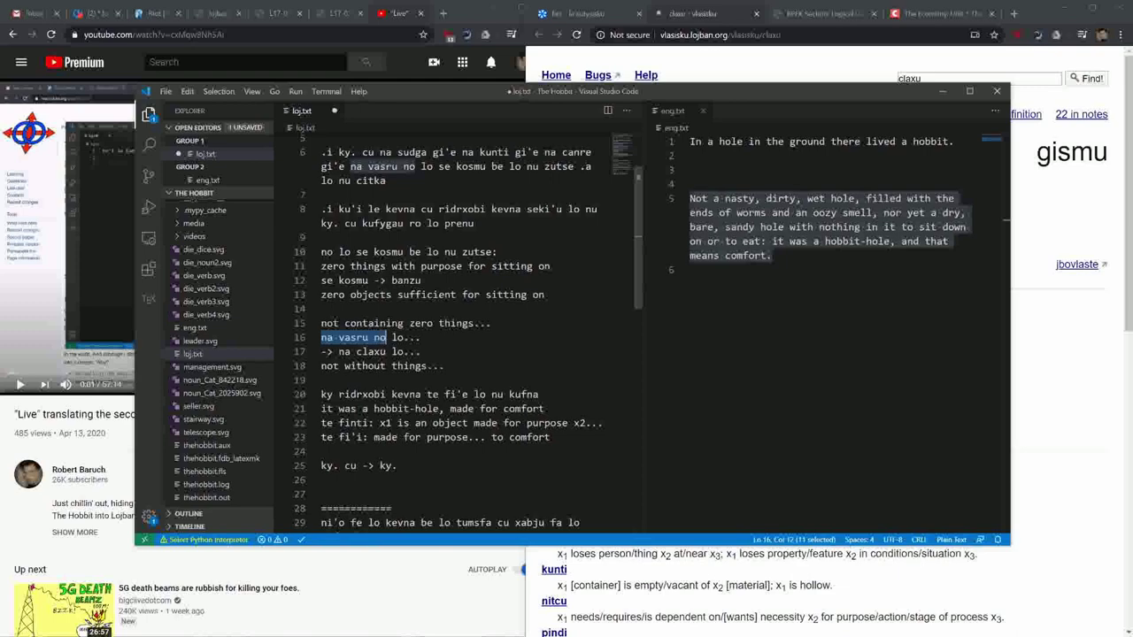
scroll(468, 330, up, 1)
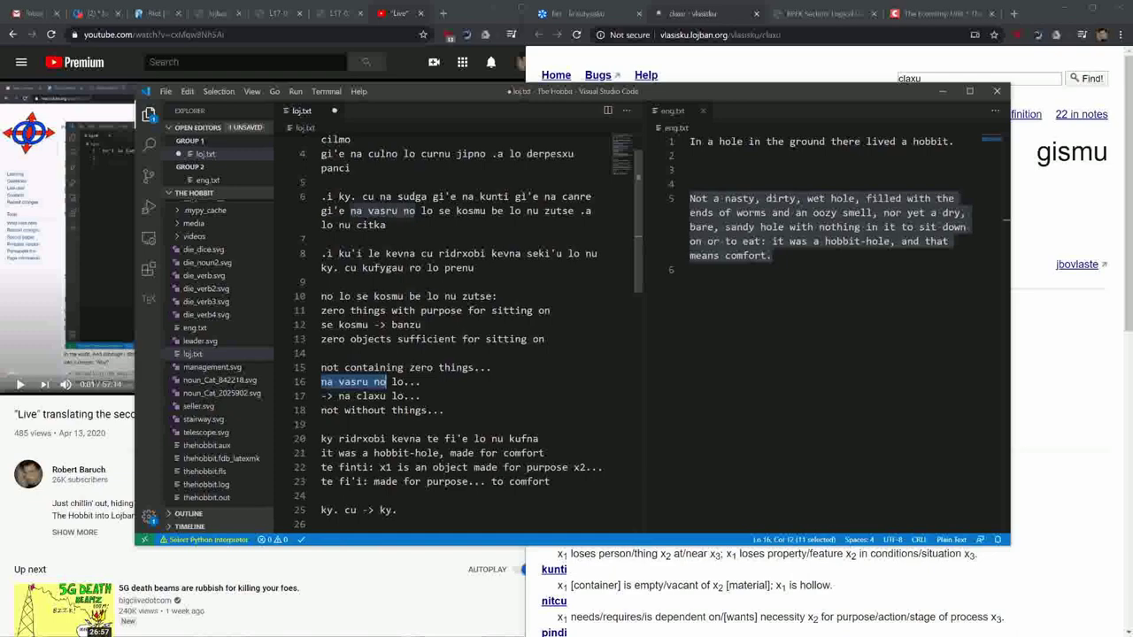
key(Down)
key(ctrl+Left)
key(ctrl+Left)
key(ctrl+shift+Right)
key(ctrl+shift+Right)
key(ctrl+shift+Right)
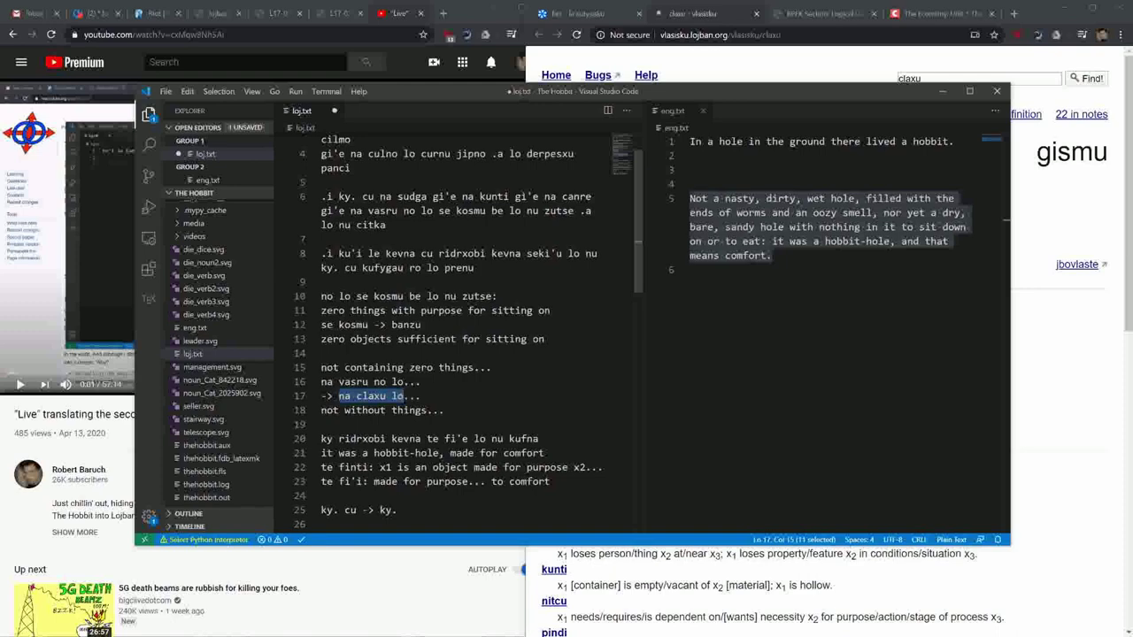
Examine the suggested sentence "ky ridrxobi kevna te fi'e lo nu kufna" phrase by phrase, comparing it with the "te finti" note and line 8.
scroll(341, 352, down, 2)
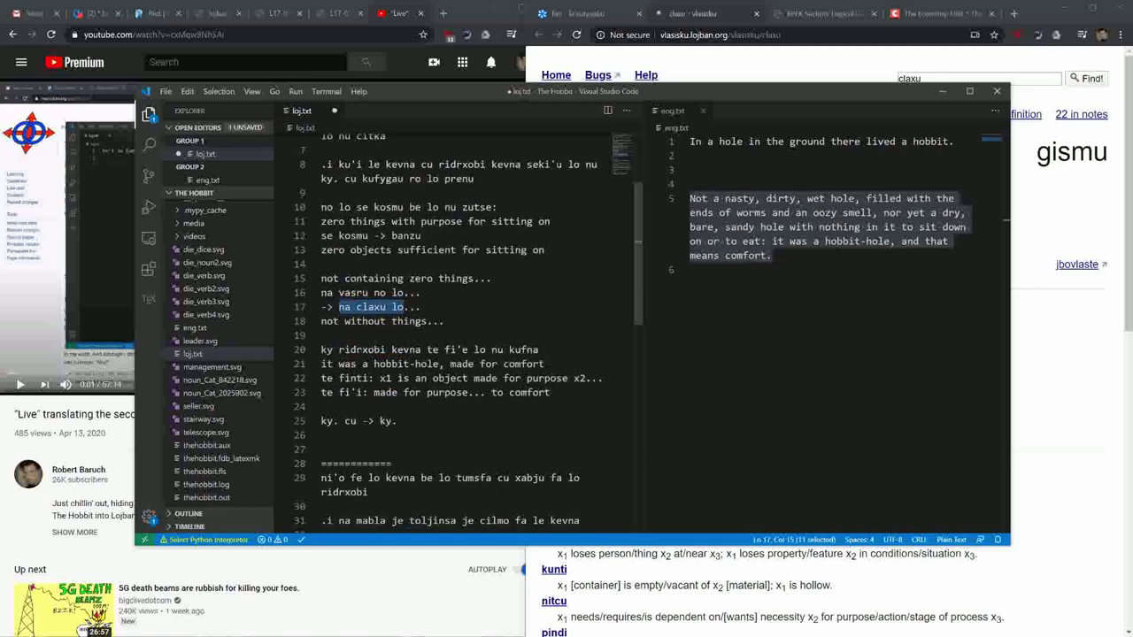
drag(321, 350, 540, 350)
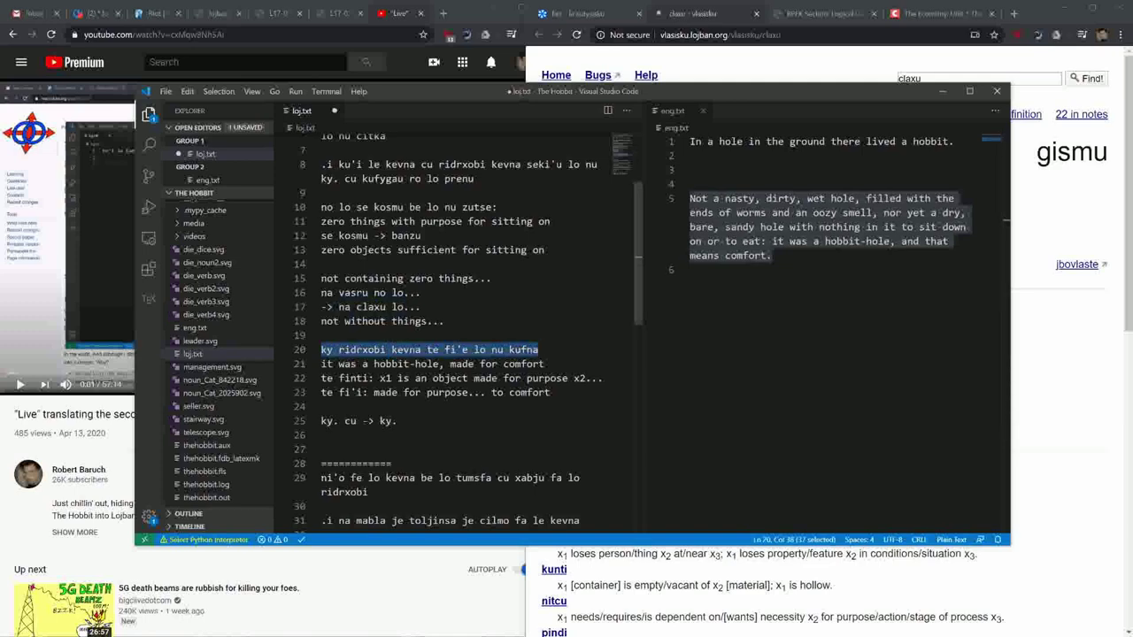
click(332, 351)
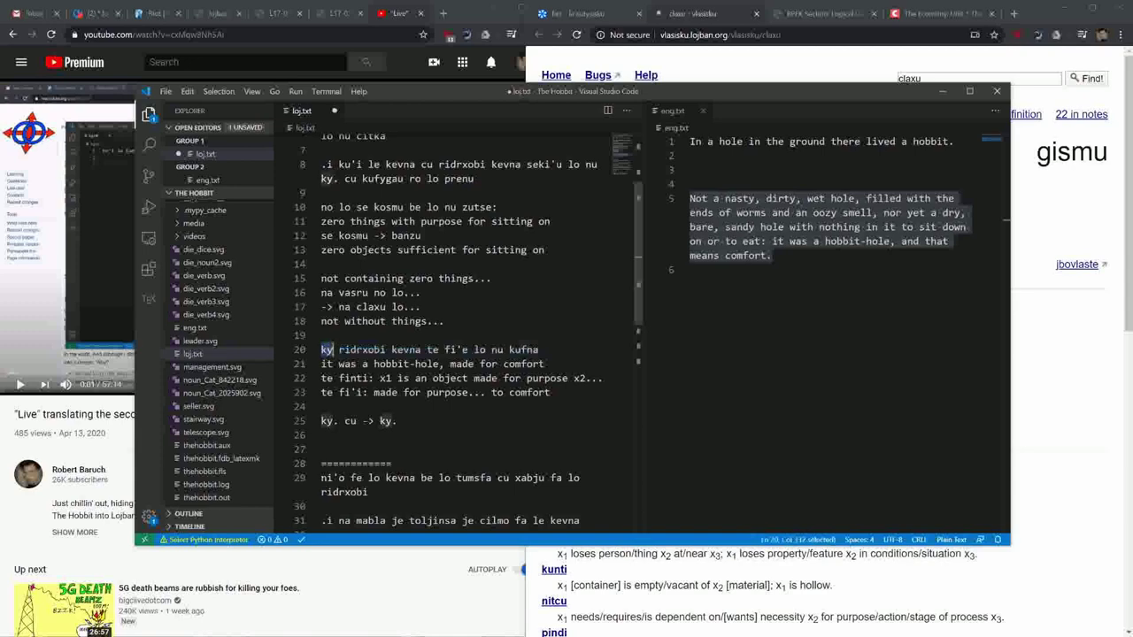
drag(338, 349, 421, 350)
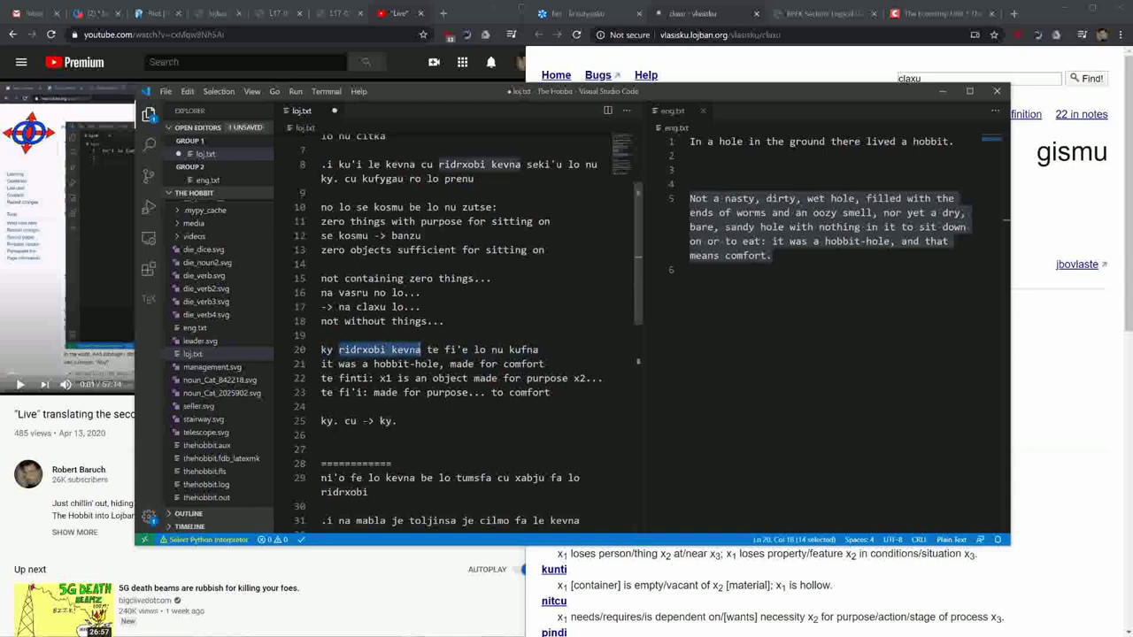
double_click(433, 349)
key(shift+Right)
key(shift+Right)
key(shift+Right)
key(shift+Right)
key(shift+Right)
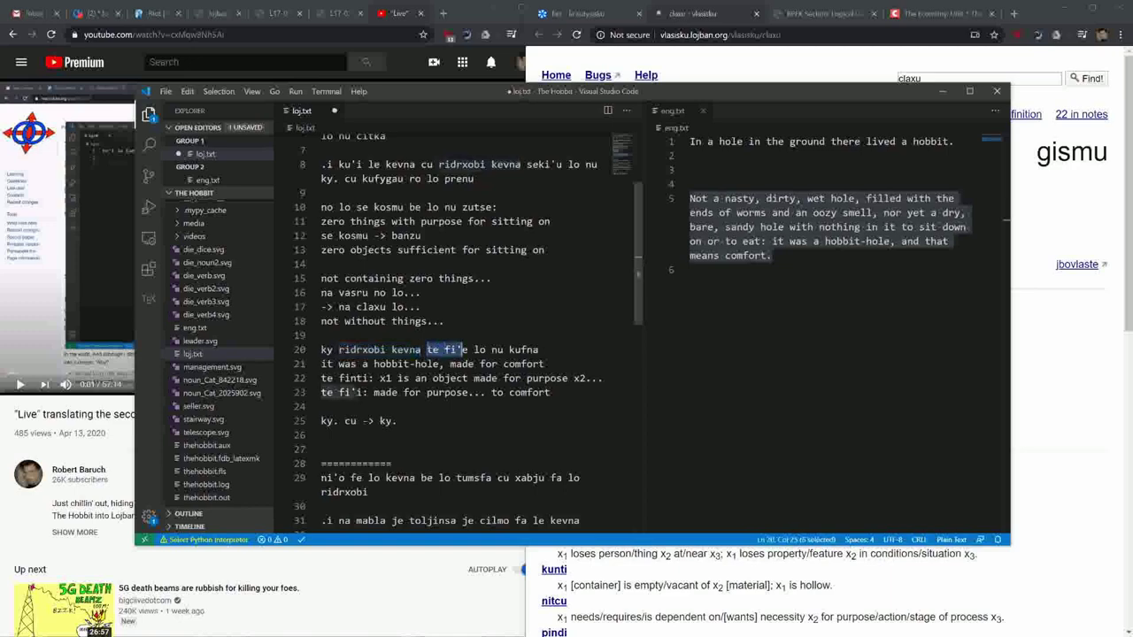
drag(321, 378, 369, 378)
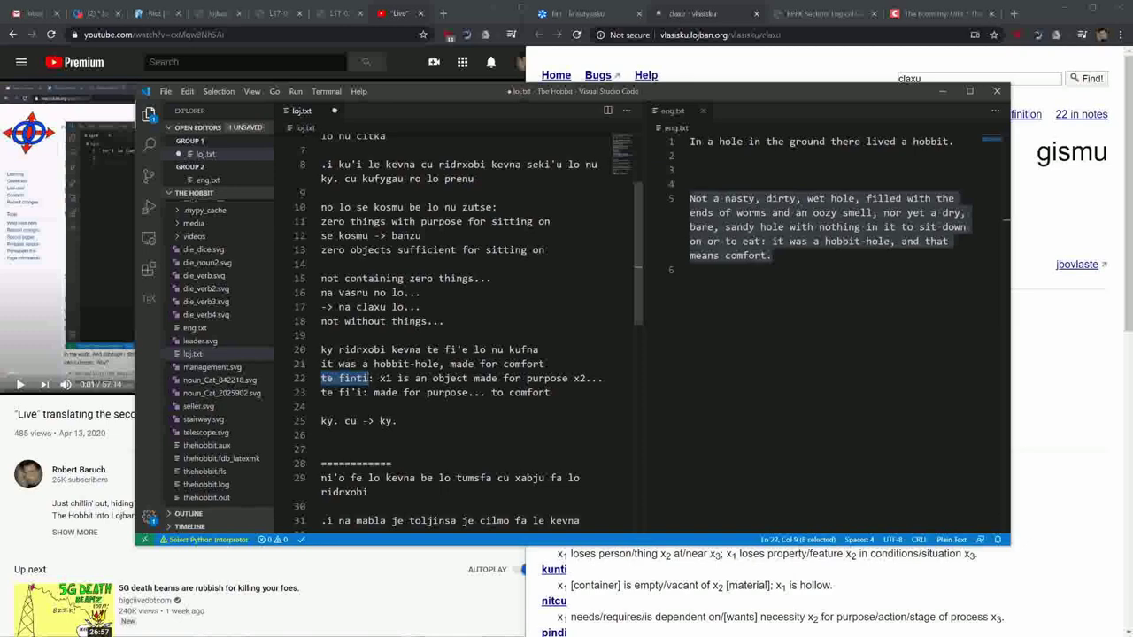
drag(473, 349, 539, 350)
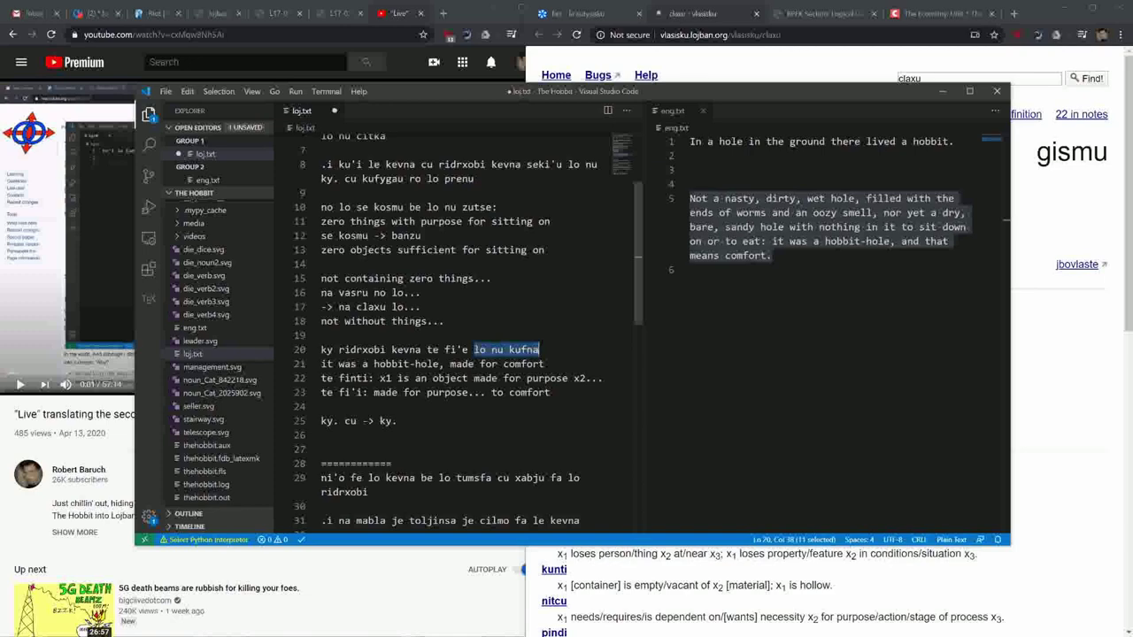
drag(475, 179, 321, 165)
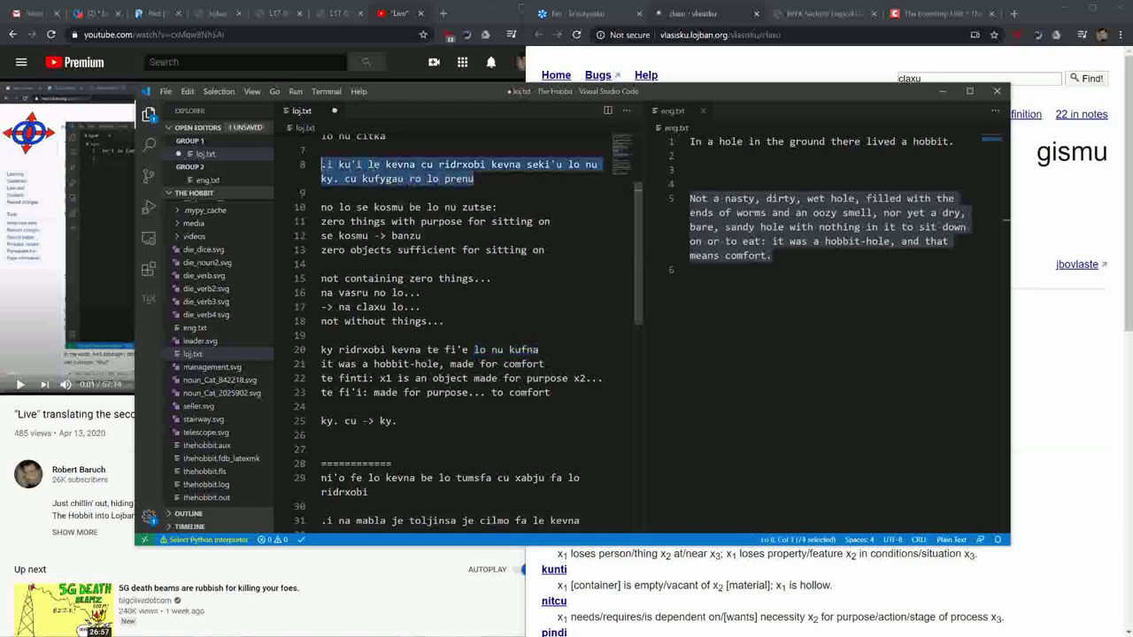
Examine the "ky. cu -> ky." note and compare it with the use of "cu" before "na rigni" on line 3.
scroll(461, 337, down, 3)
scroll(460, 337, up, 3)
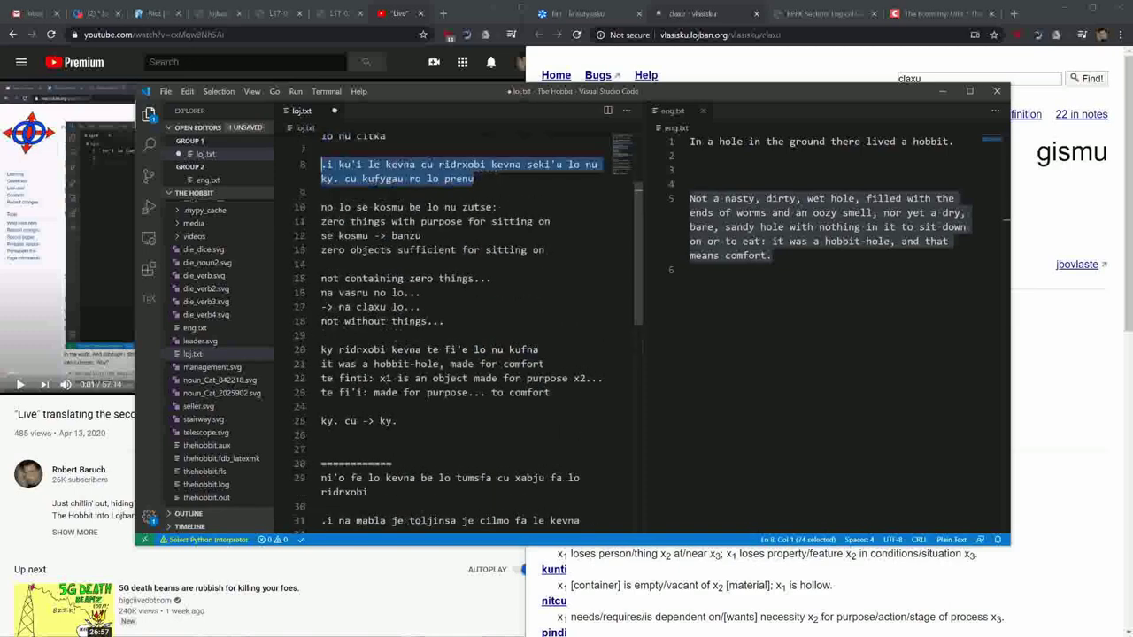
double_click(351, 422)
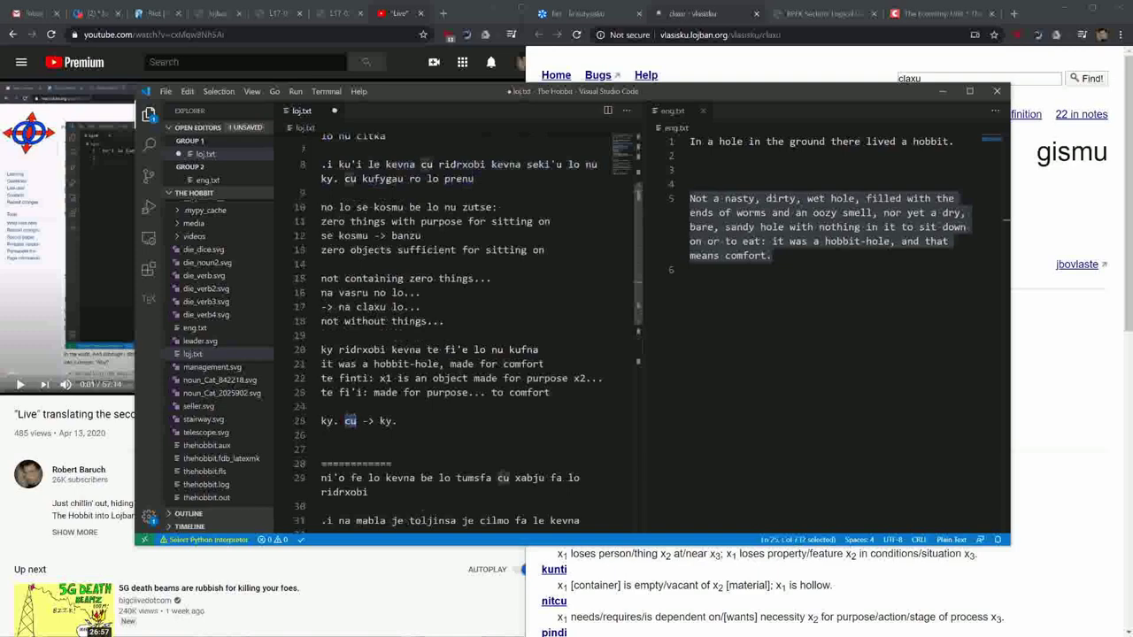
drag(380, 421, 397, 421)
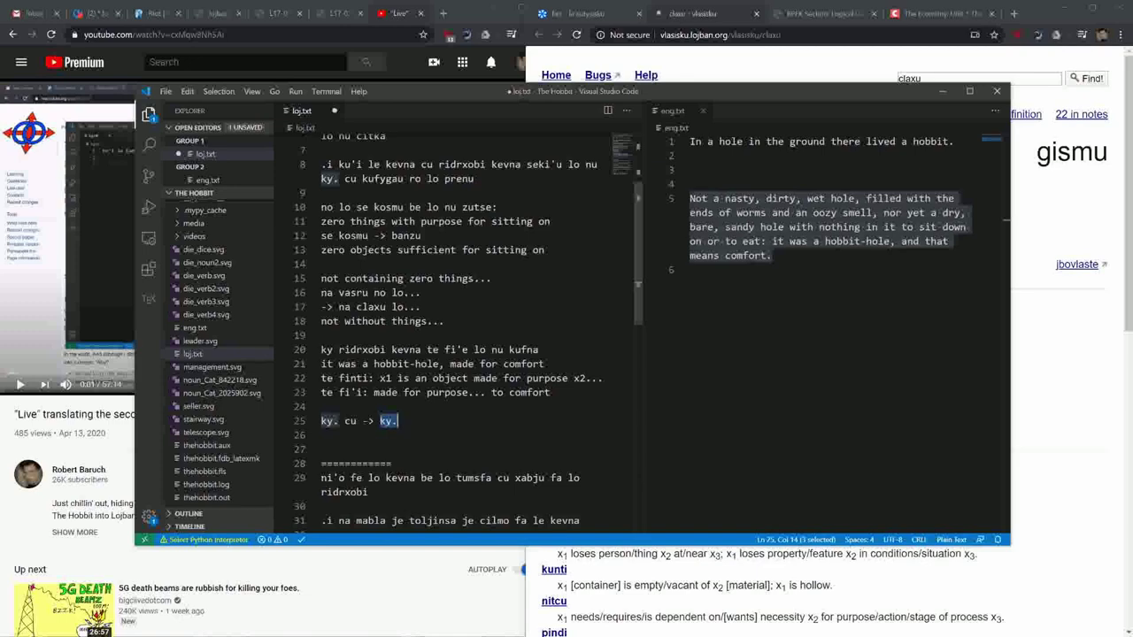
scroll(465, 332, up, 3)
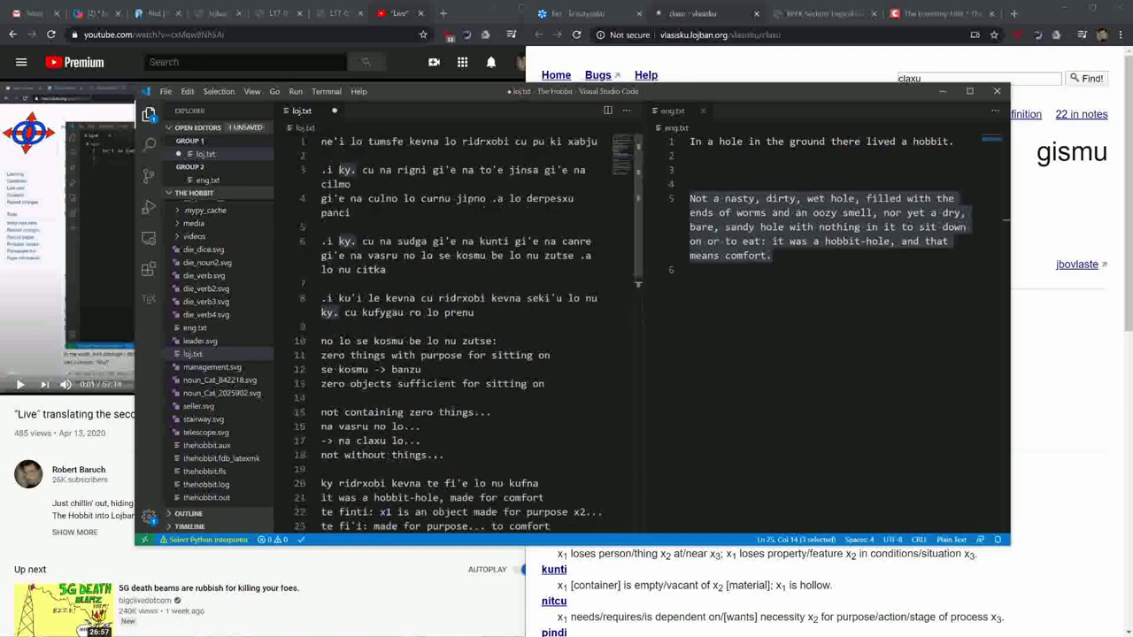
double_click(344, 170)
key(shift+Right)
double_click(368, 170)
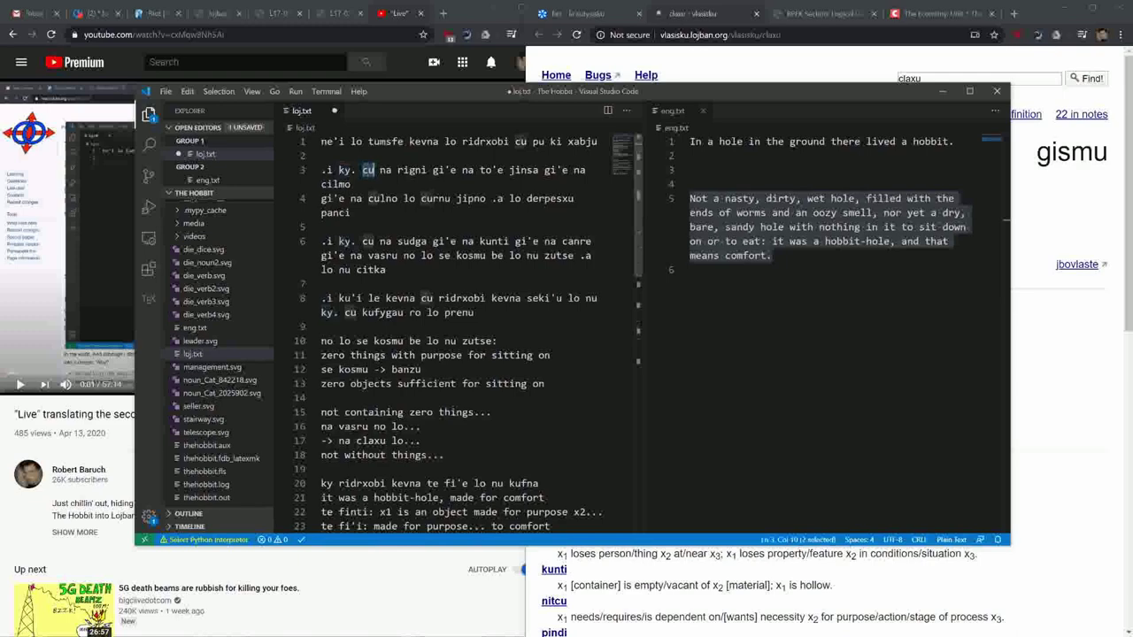
drag(339, 170, 428, 170)
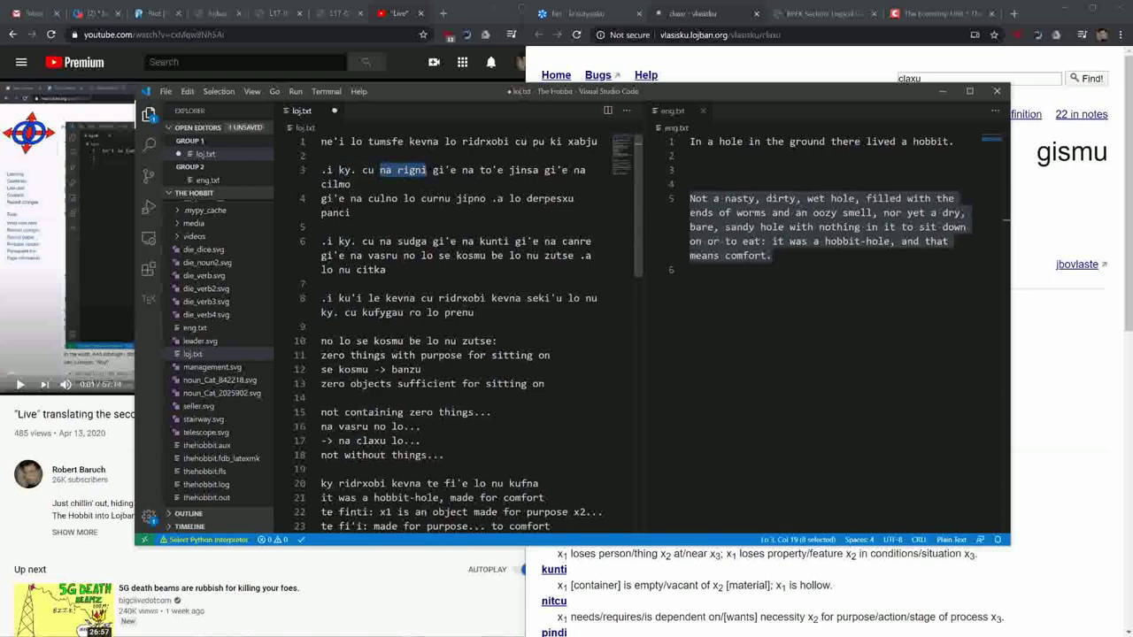
scroll(467, 334, down, 2)
scroll(468, 333, down, 1)
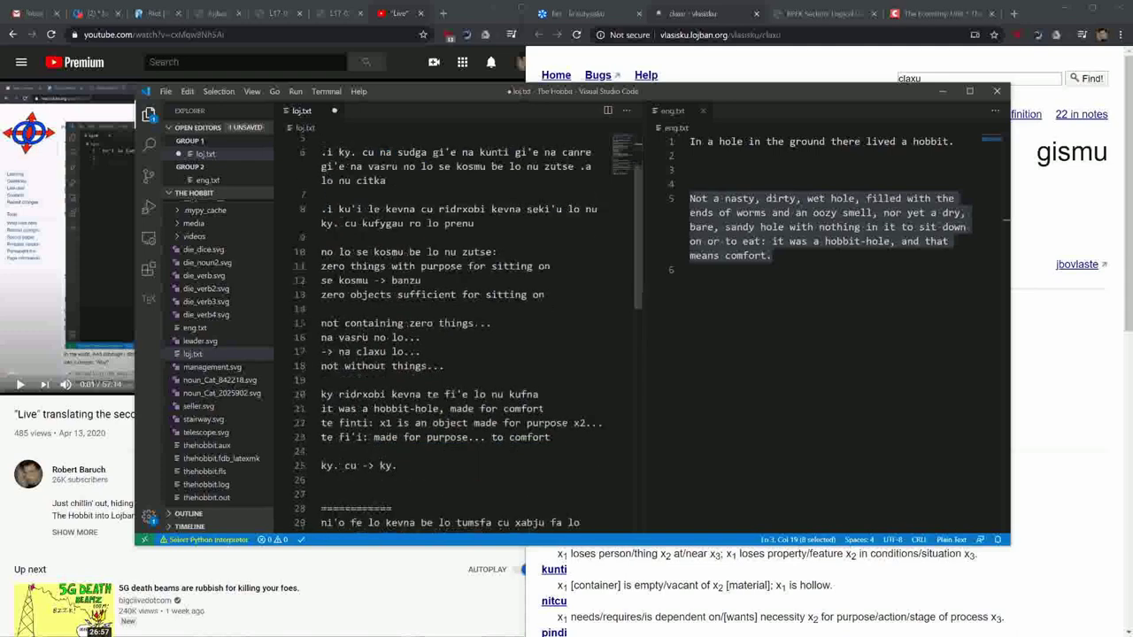
scroll(467, 333, up, 2)
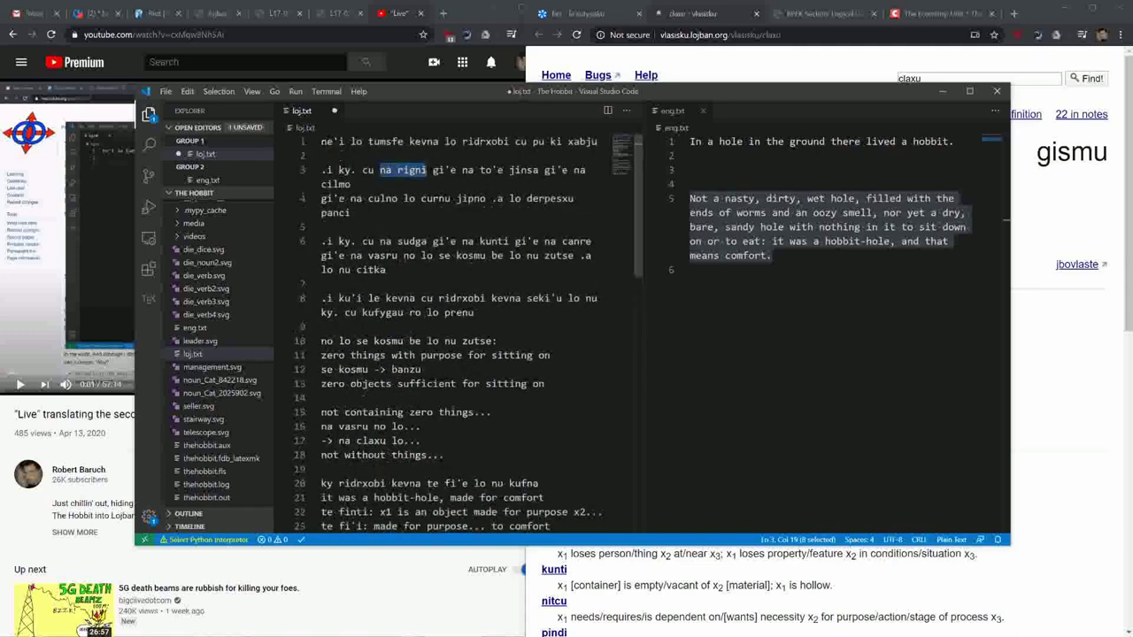
Delete the word "cu" after "ky." in the translated sentences on lines 3 and 6.
double_click(368, 170)
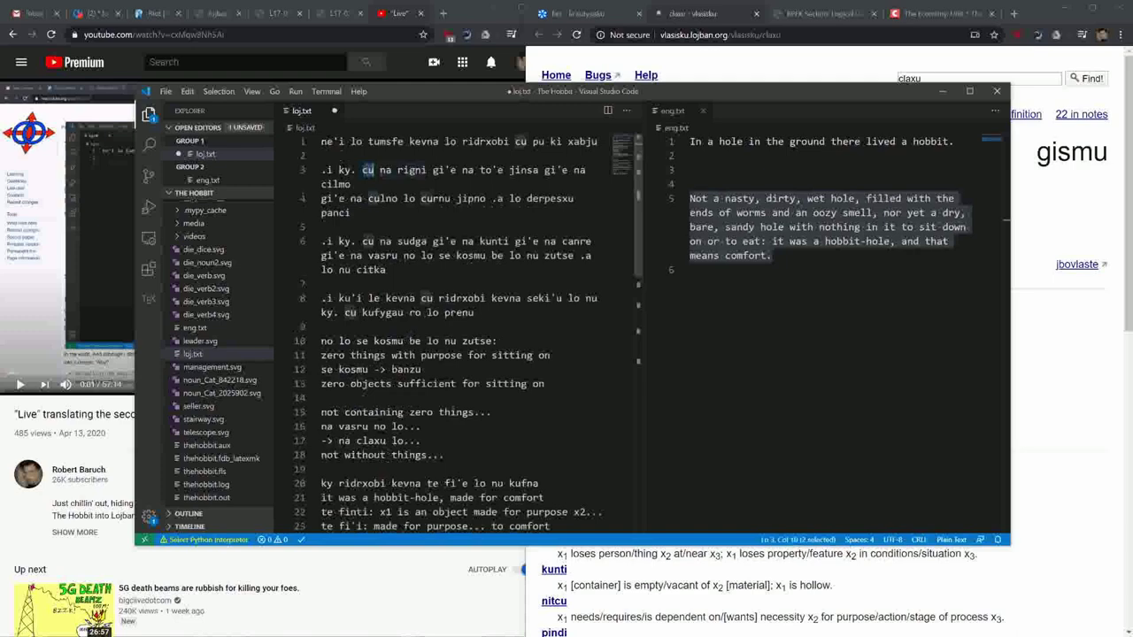
key(BackSpace)
key(BackSpace)
double_click(368, 227)
key(BackSpace)
key(BackSpace)
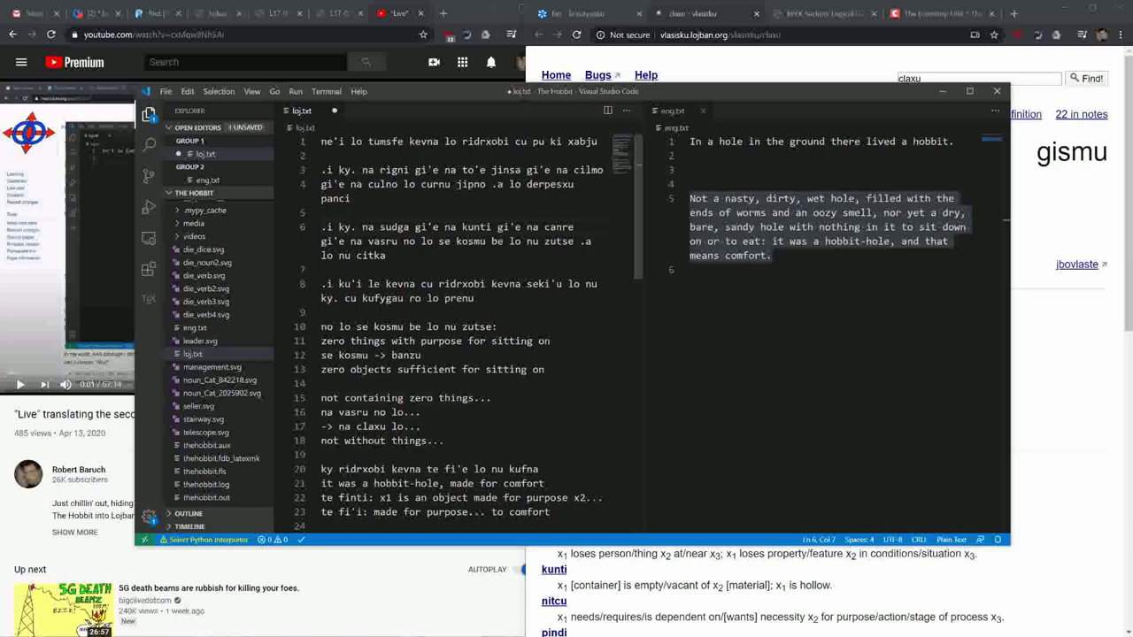
Remove the trailing space after "ridrxobi" at the end of the alternative translation's first sentence on line 29.
scroll(460, 318, down, 4)
scroll(460, 332, down, 4)
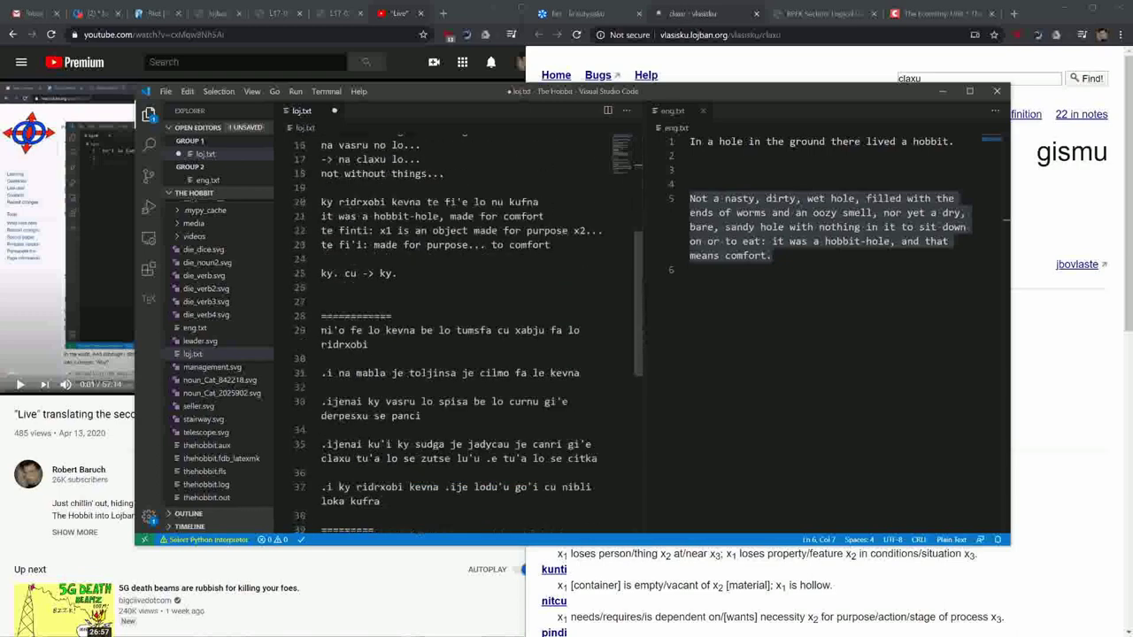
scroll(460, 333, down, 1)
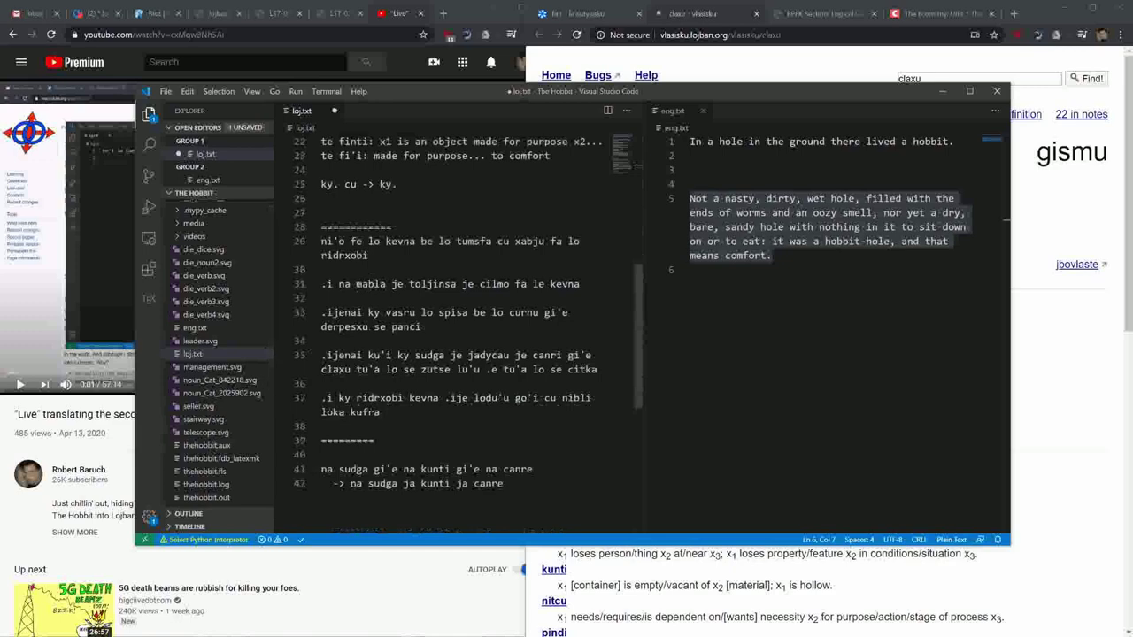
drag(321, 241, 380, 412)
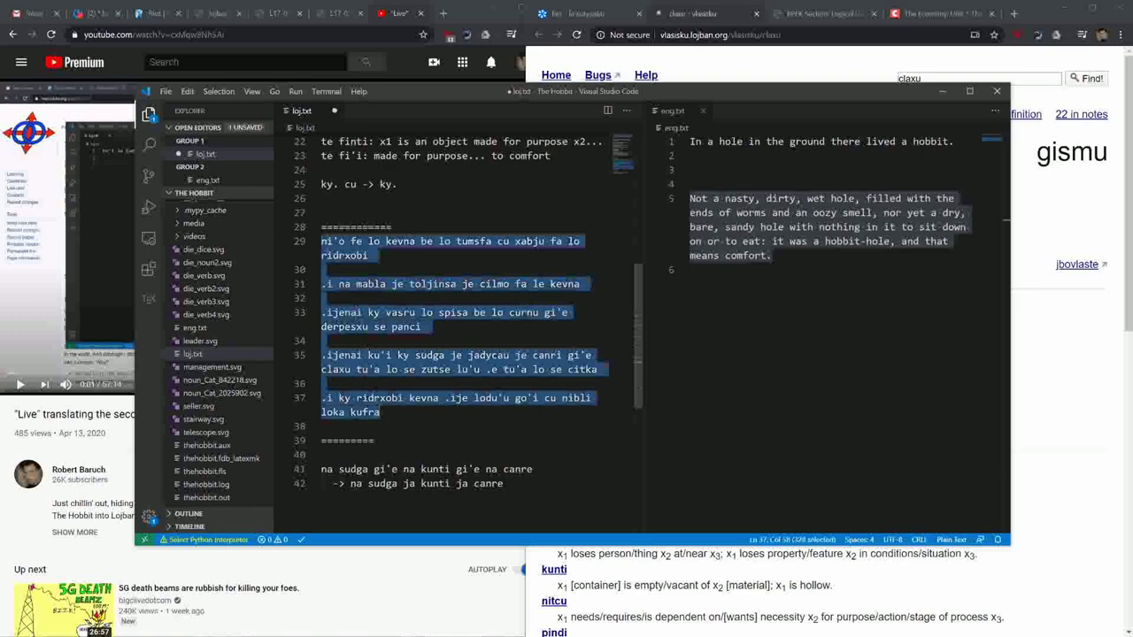
click(398, 327)
click(374, 256)
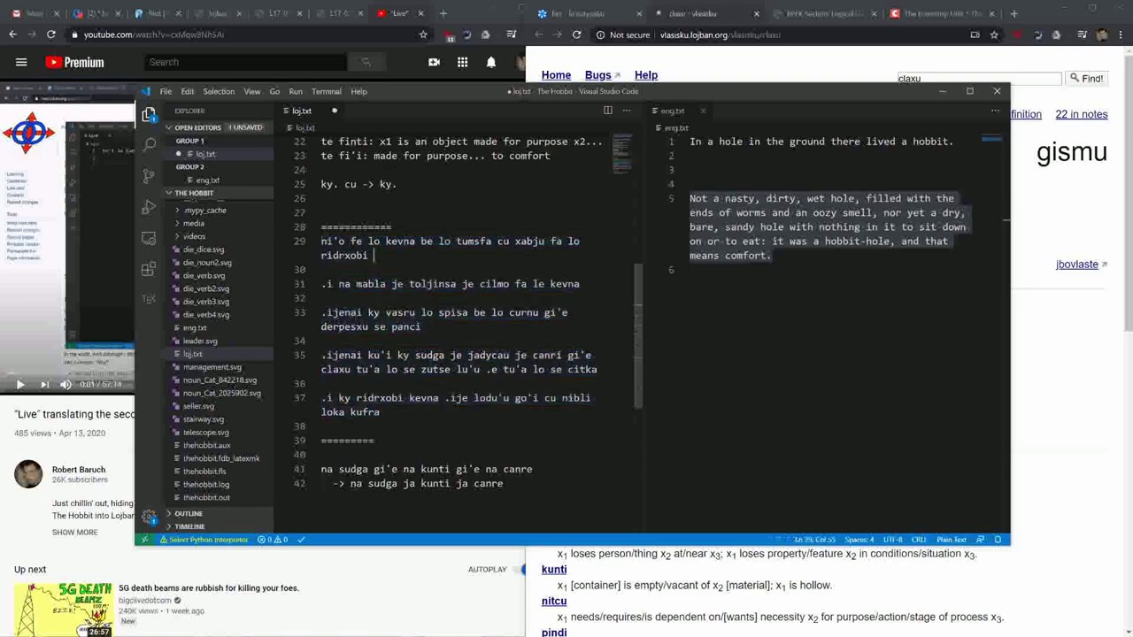
key(BackSpace)
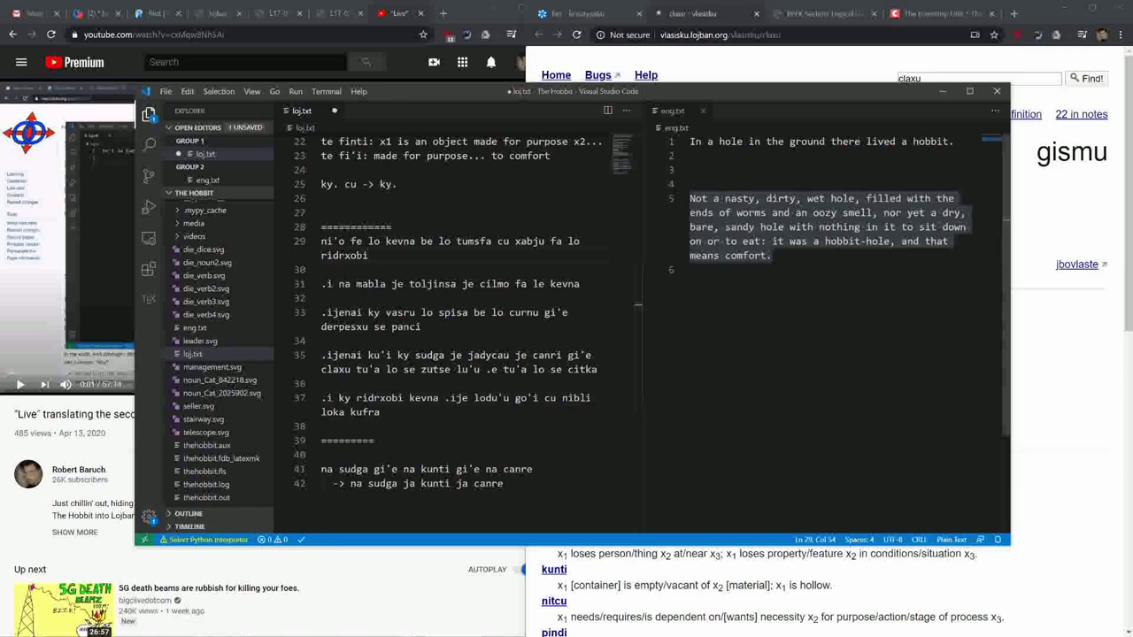
Examine the place markers "fe" and "fa lo ridrxobi" on line 29, comparing the sentence with the original translation on line 1.
scroll(469, 319, up, 7)
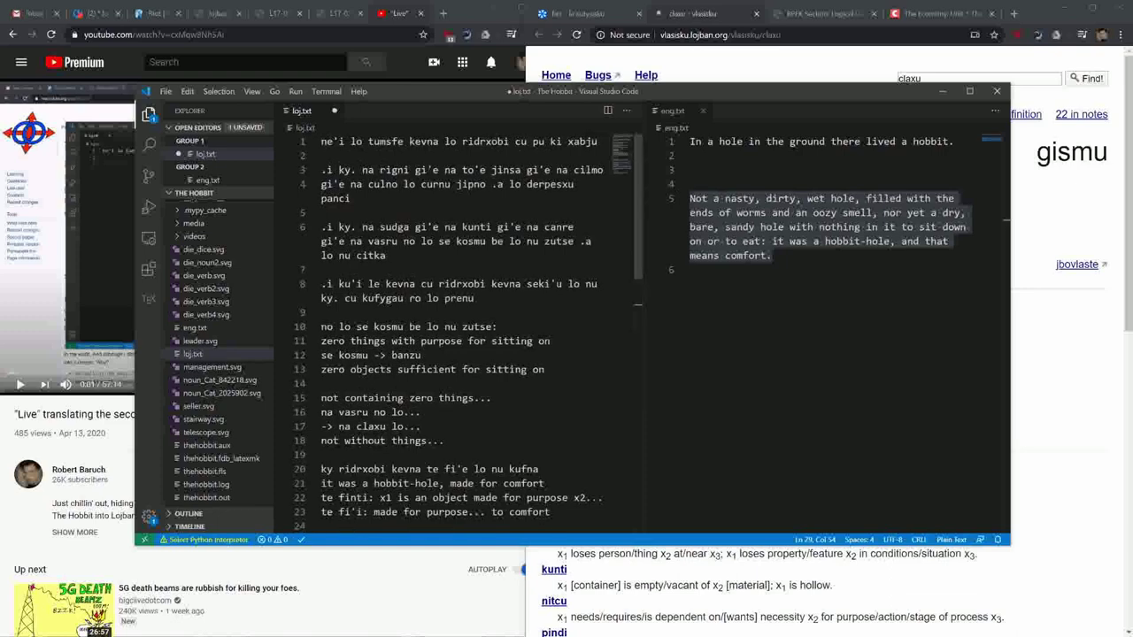
scroll(469, 318, down, 3)
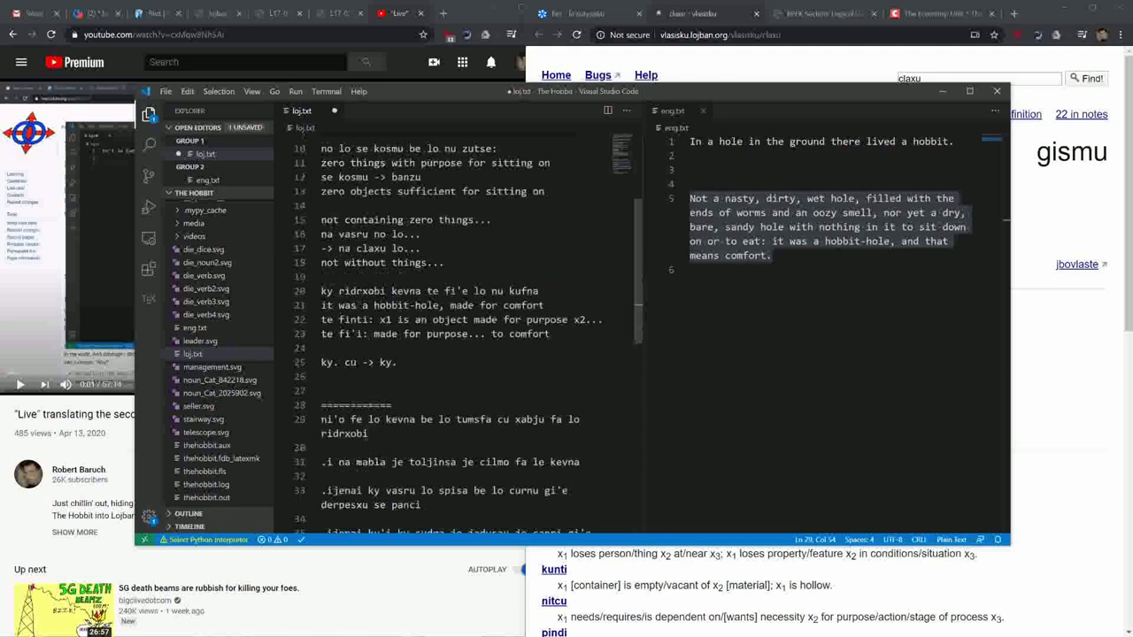
double_click(356, 420)
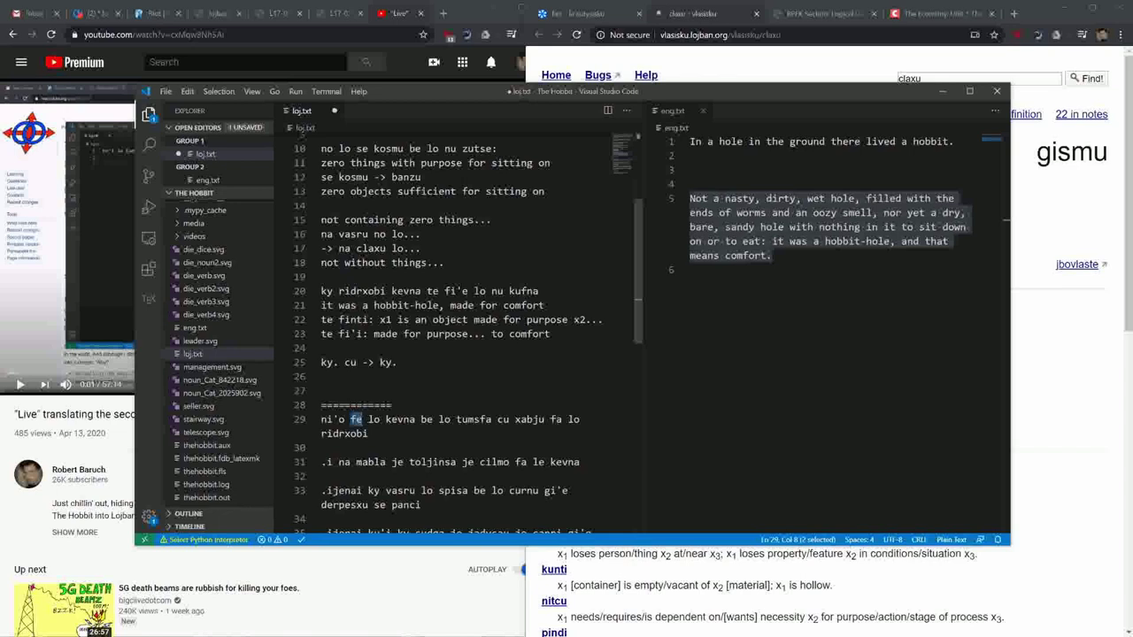
drag(551, 420, 369, 433)
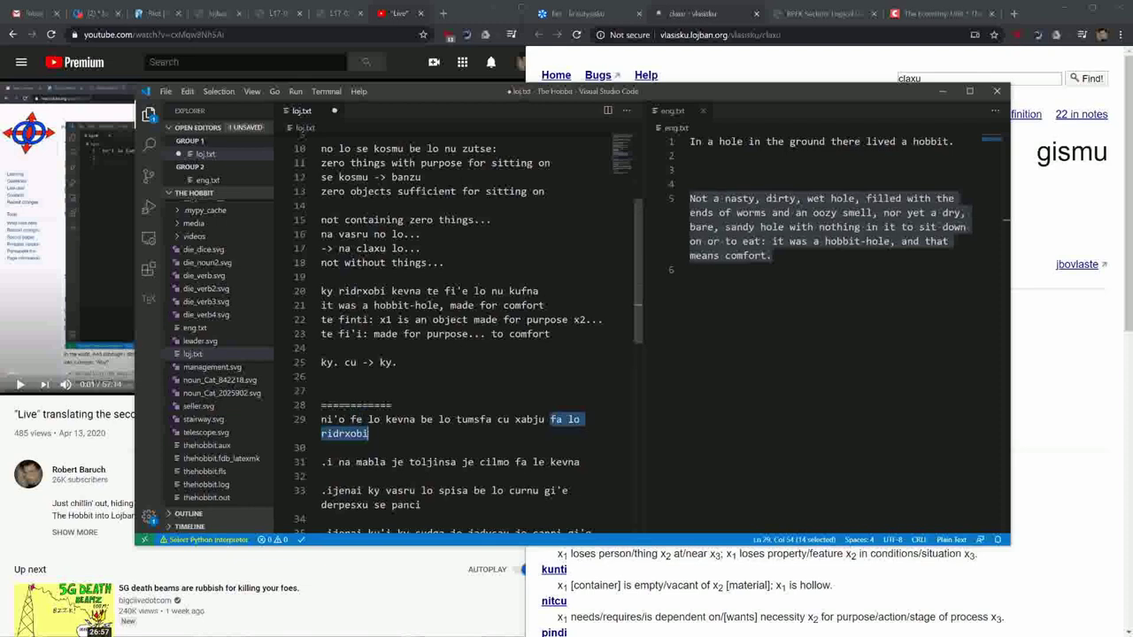
double_click(356, 419)
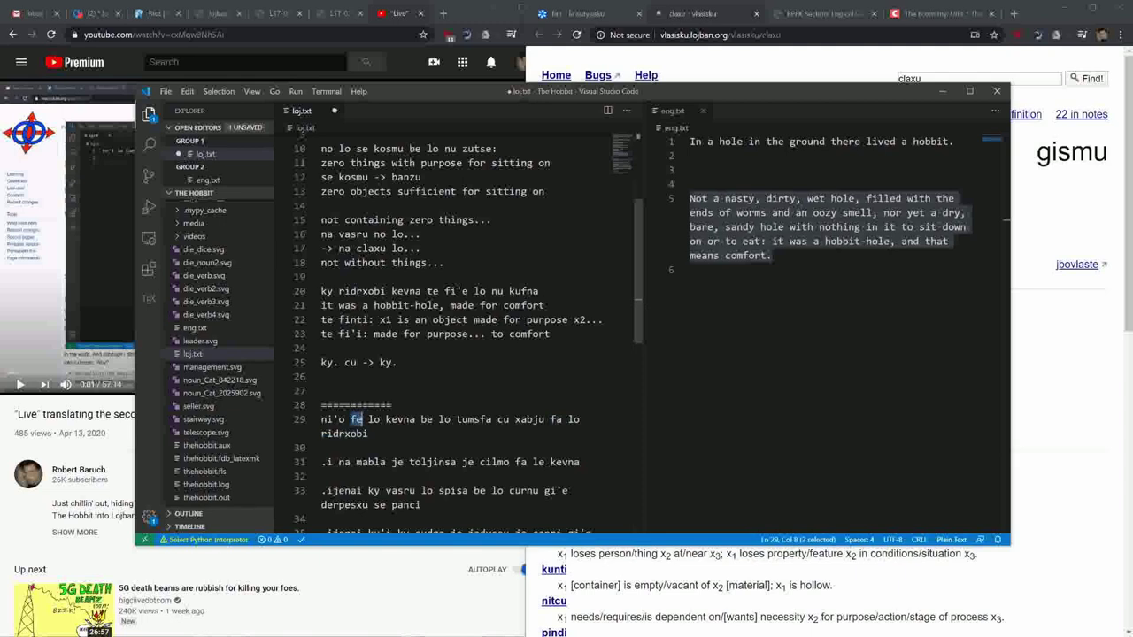
click(370, 434)
Examine the phrase "fe lo kevna be lo tumsfa" word by word, comparing it with "tumsfe kevna" on line 1.
drag(322, 421, 492, 419)
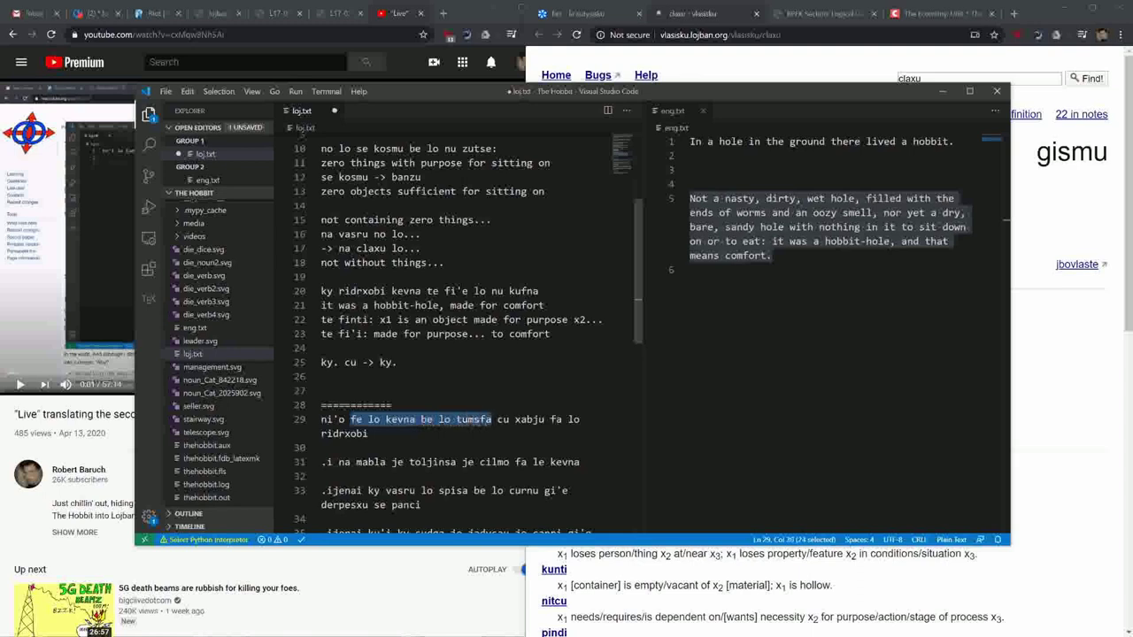
double_click(400, 419)
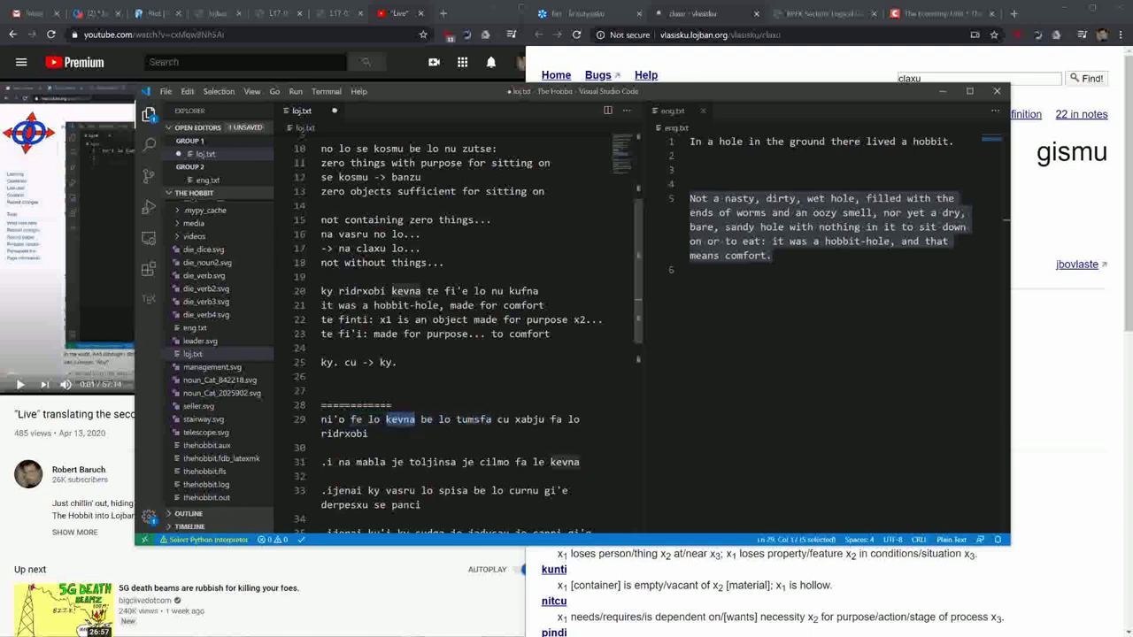
double_click(356, 419)
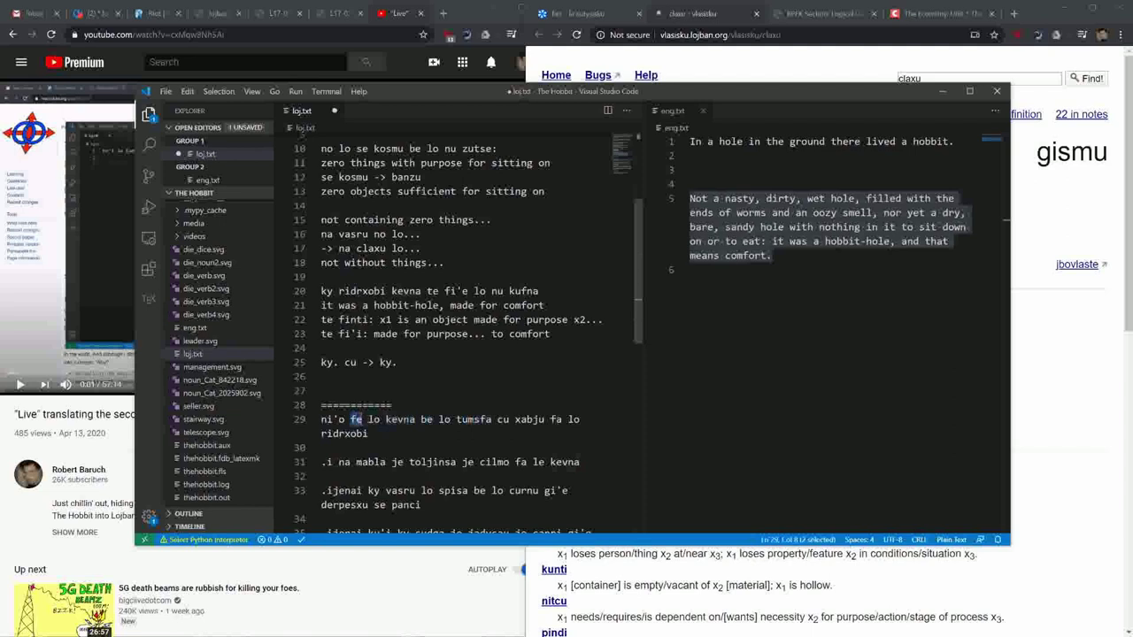
double_click(401, 420)
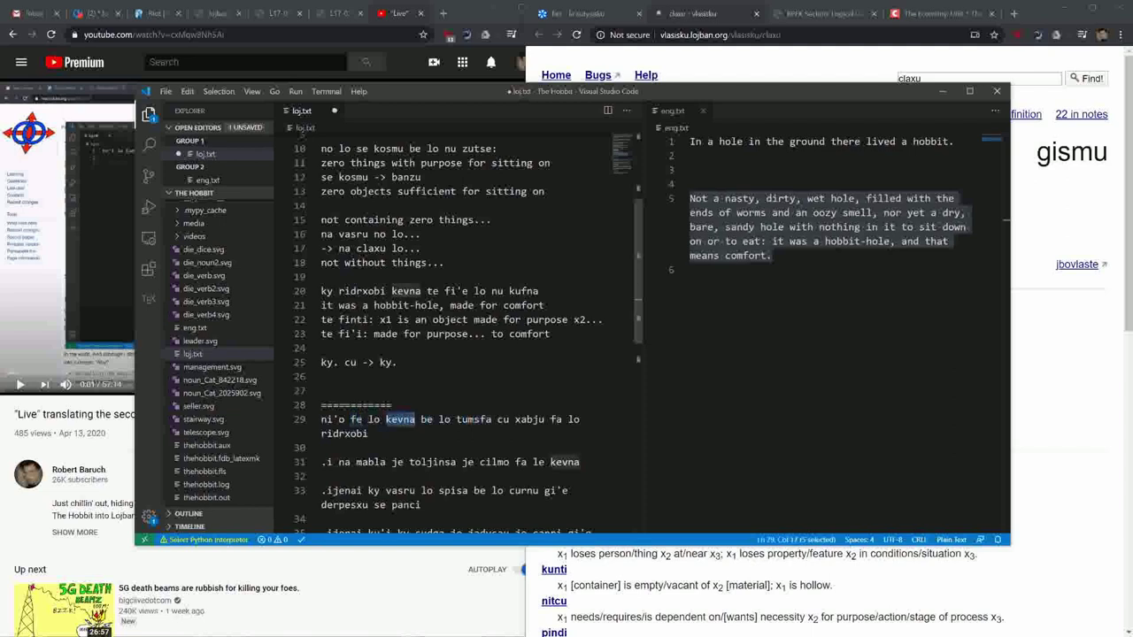
double_click(475, 420)
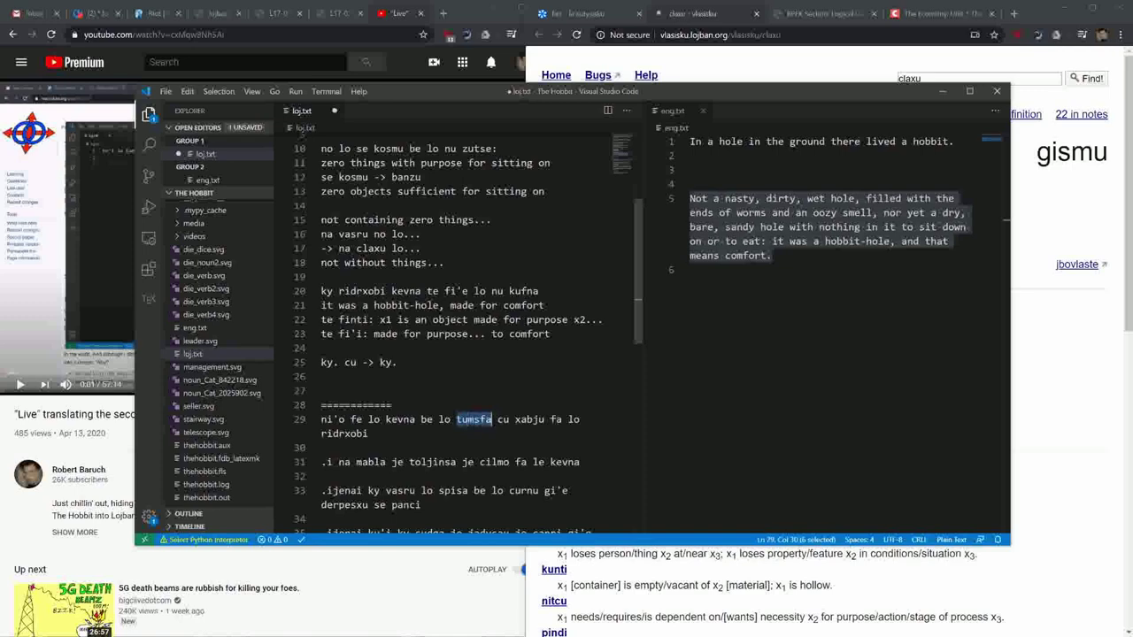
double_click(427, 419)
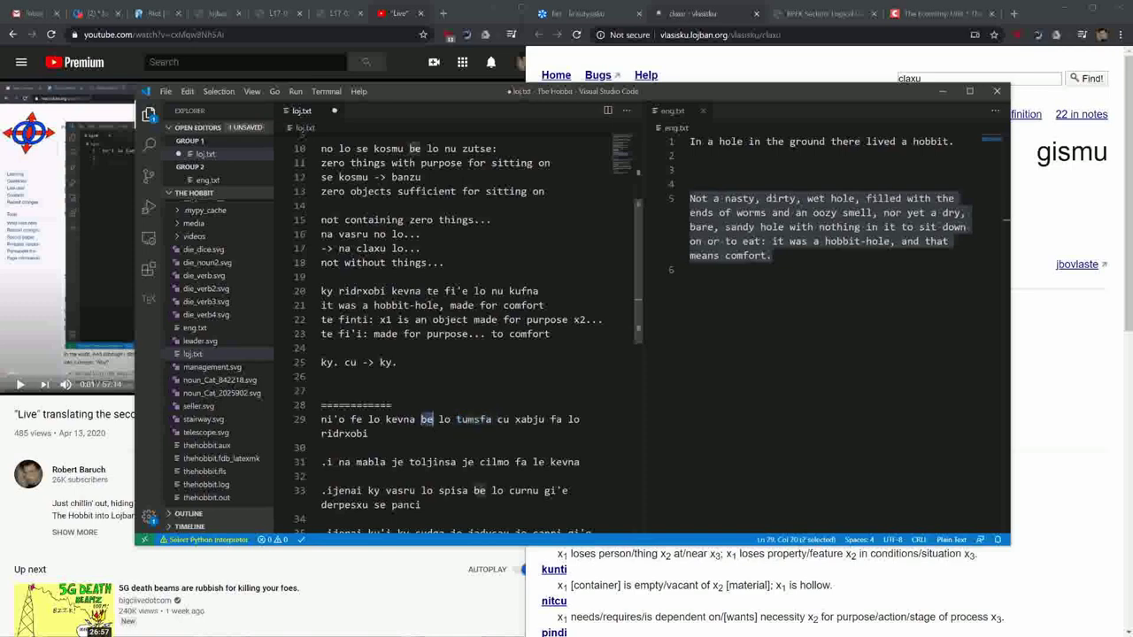
scroll(467, 333, up, 4)
drag(368, 141, 439, 142)
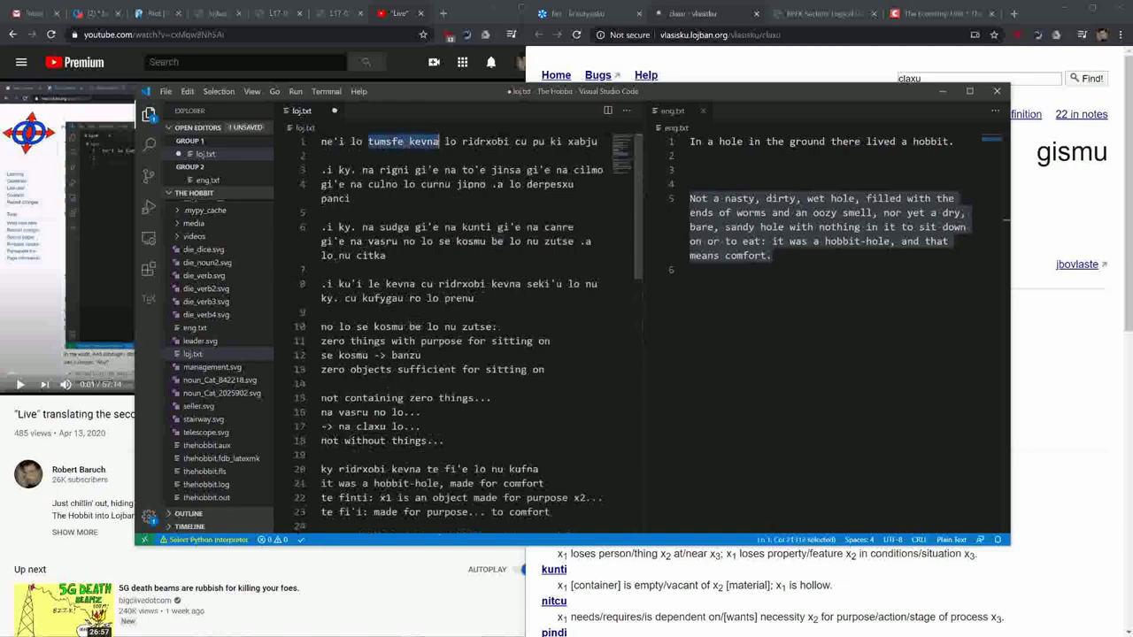
scroll(468, 333, down, 6)
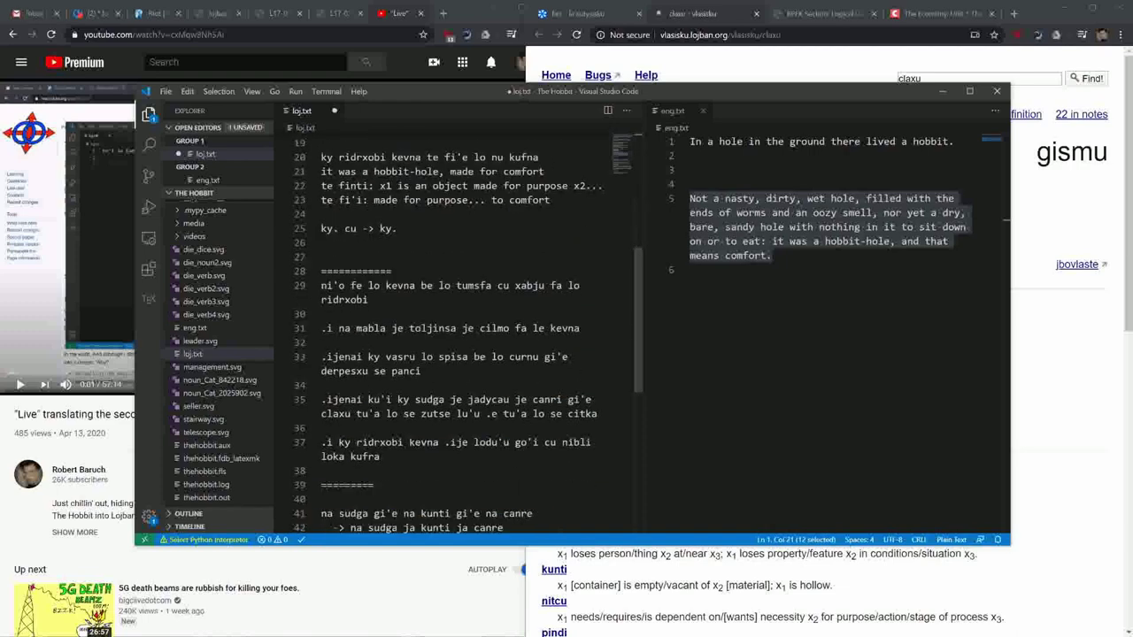
Examine the word order on line 29 across "fe lo kevna be lo tumsfa", "xabju" and "fa lo ridrxobi".
scroll(467, 333, up, 2)
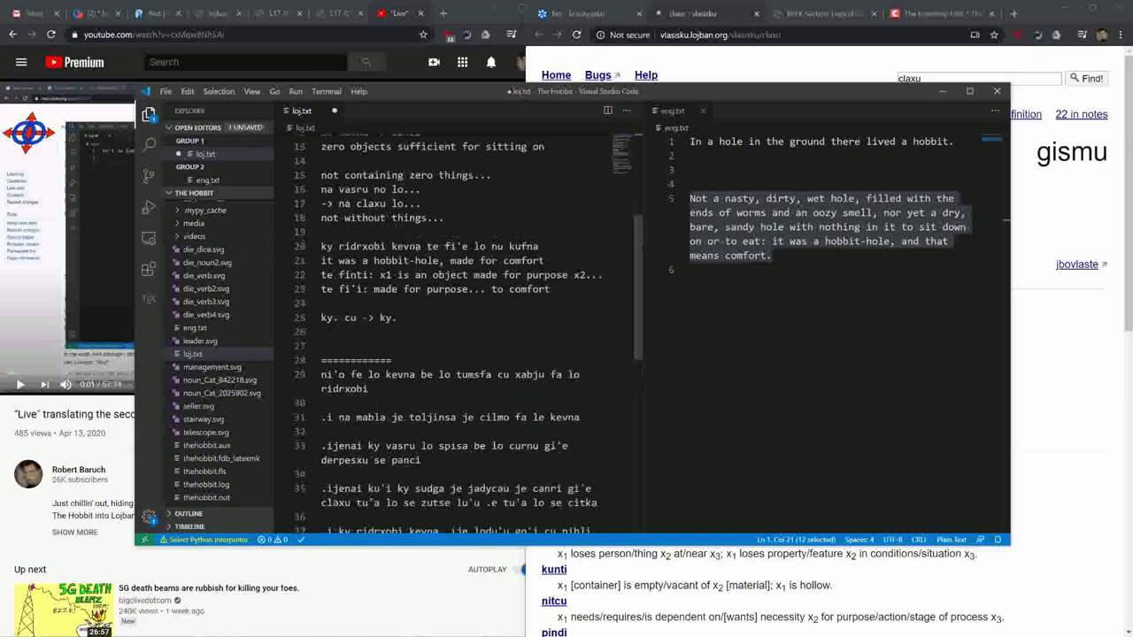
drag(351, 375, 492, 375)
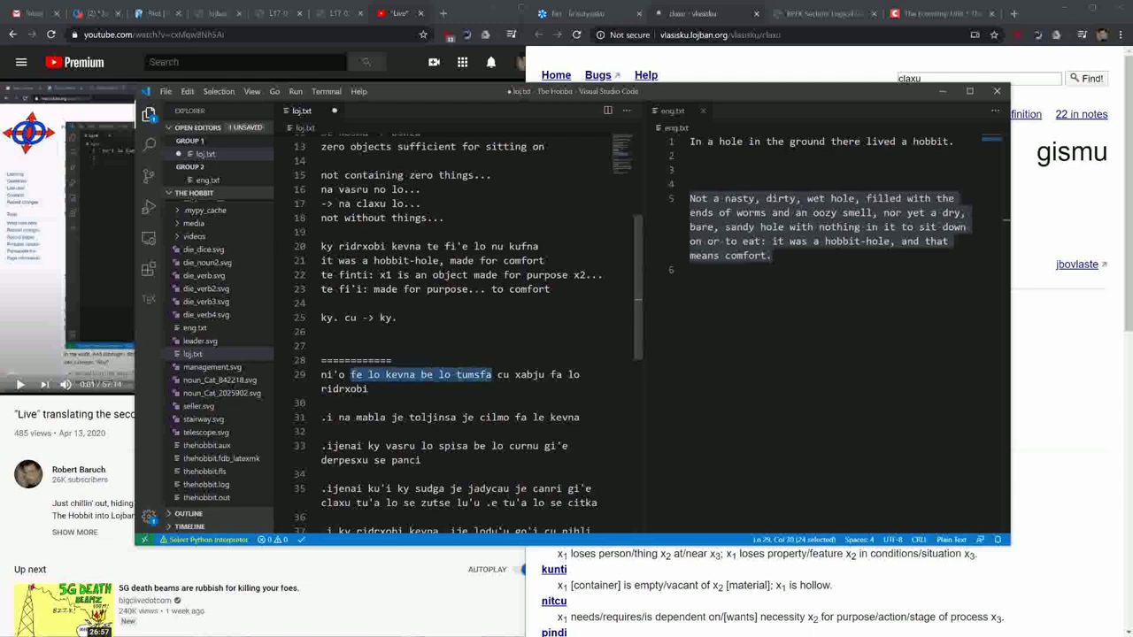
double_click(530, 375)
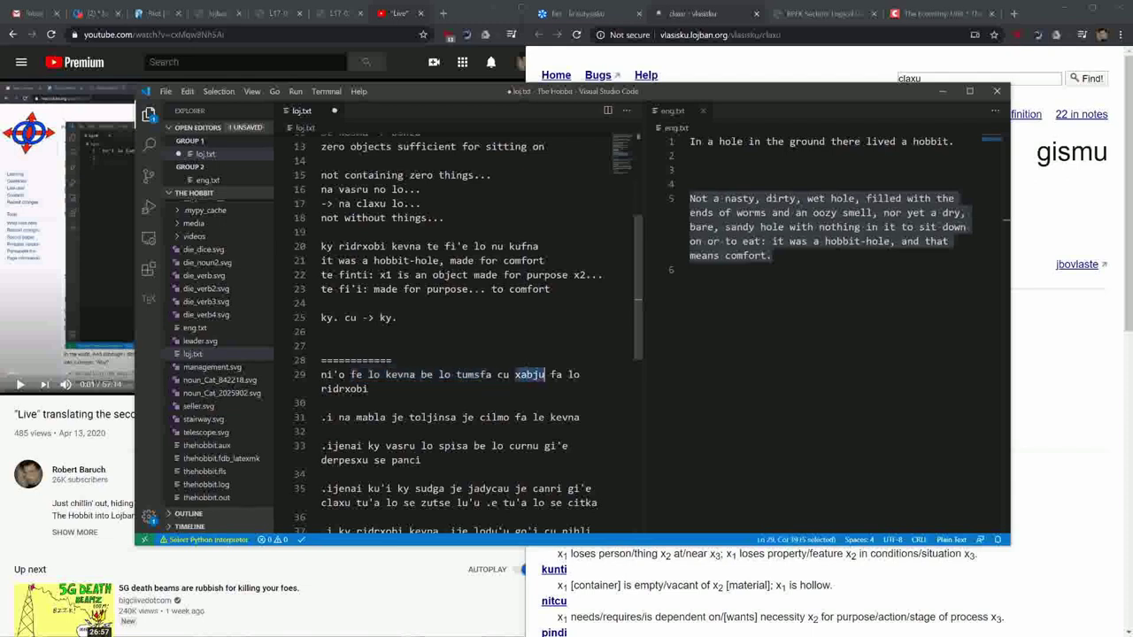
drag(551, 374, 369, 390)
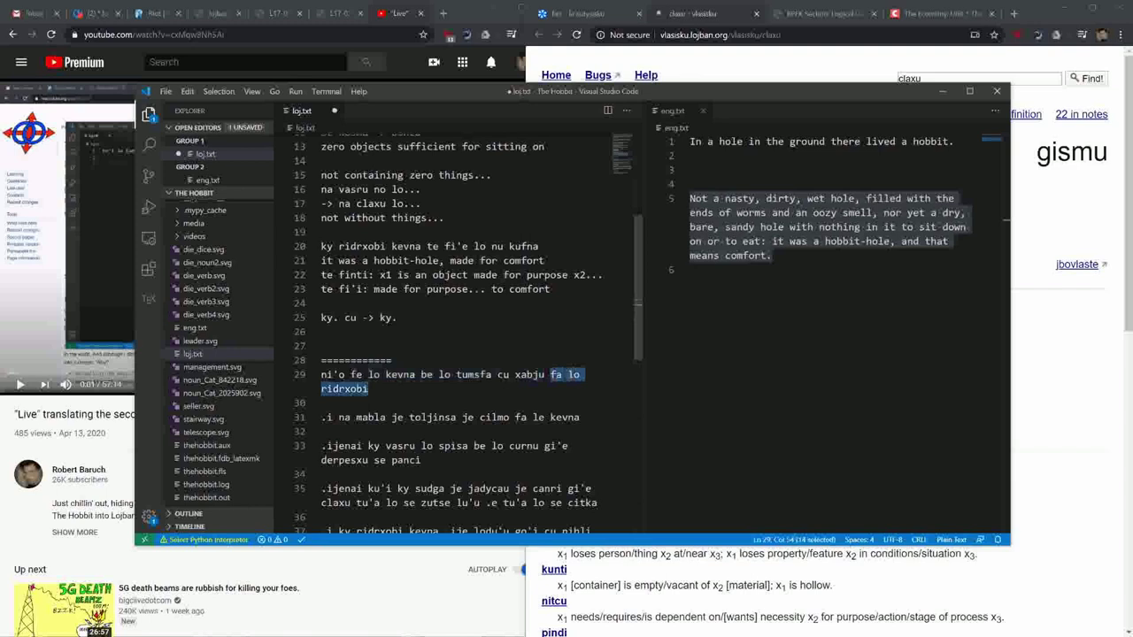
double_click(531, 374)
mouse_move(551, 375)
mouse_down()
mouse_move(563, 374)
mouse_move(351, 375)
mouse_move(368, 389)
mouse_up()
drag(350, 376, 492, 374)
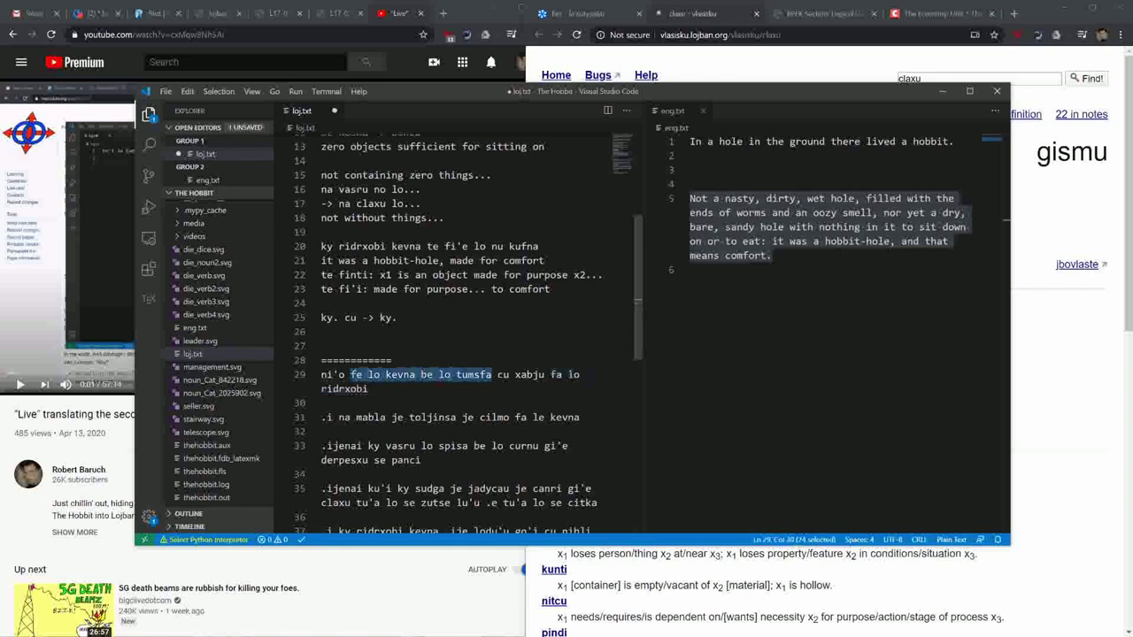
click(368, 389)
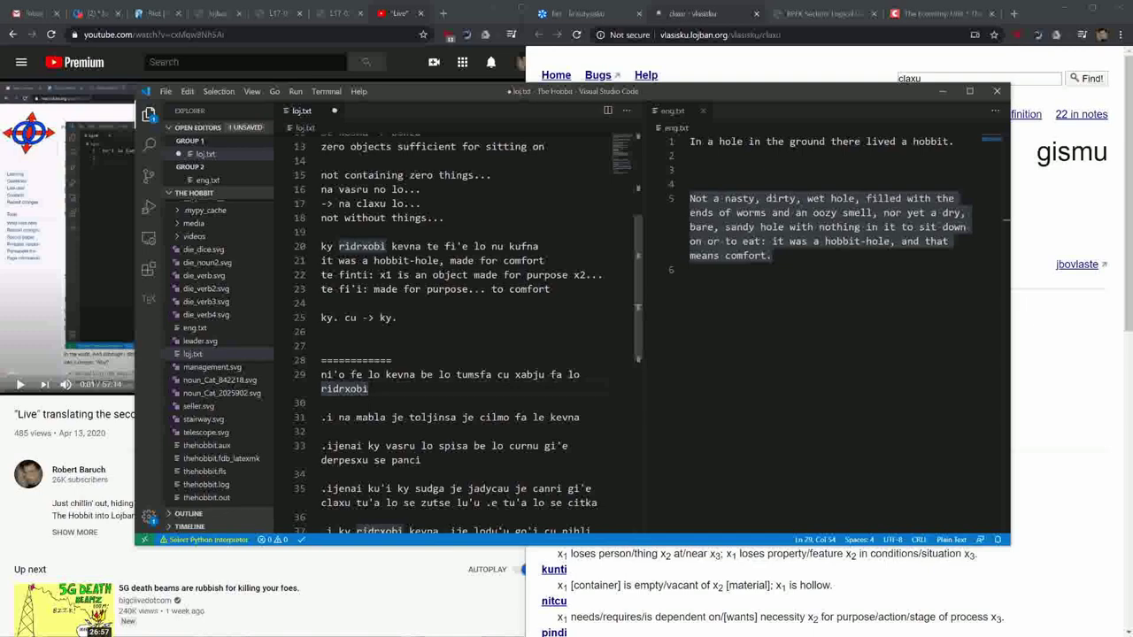
Examine the whole sentence ".i na mabla je toljinsa je cilmo fa le kevna" on line 31, including its final "le kevna".
scroll(468, 335, down, 1)
double_click(371, 373)
key(End)
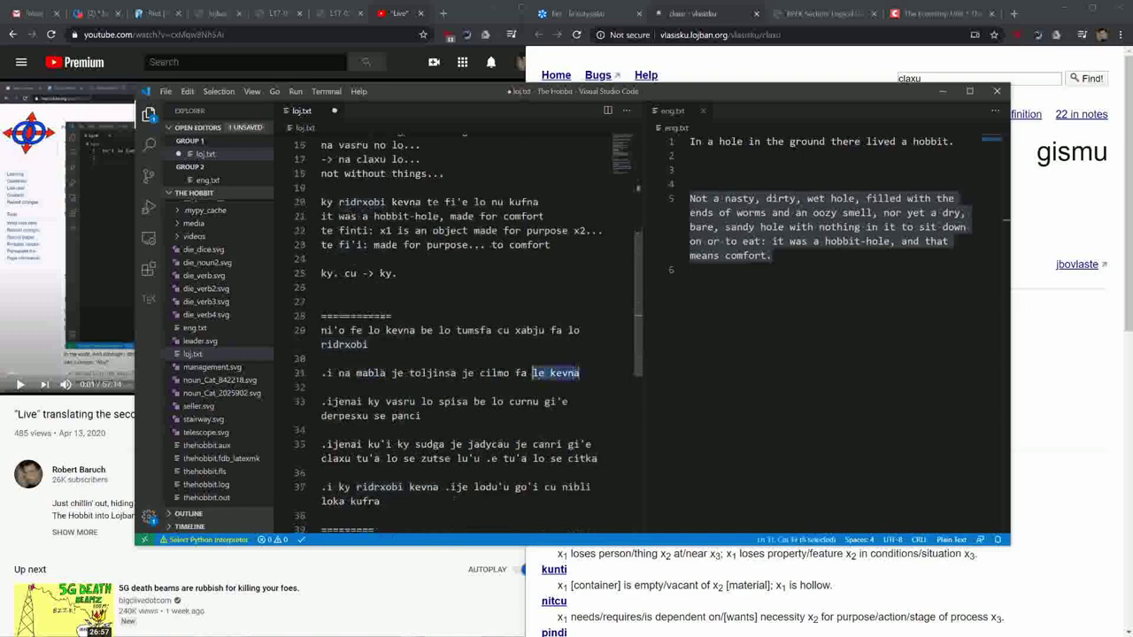
key(shift+Home)
key(shift+Right)
key(shift+Right)
key(shift+Right)
click(322, 388)
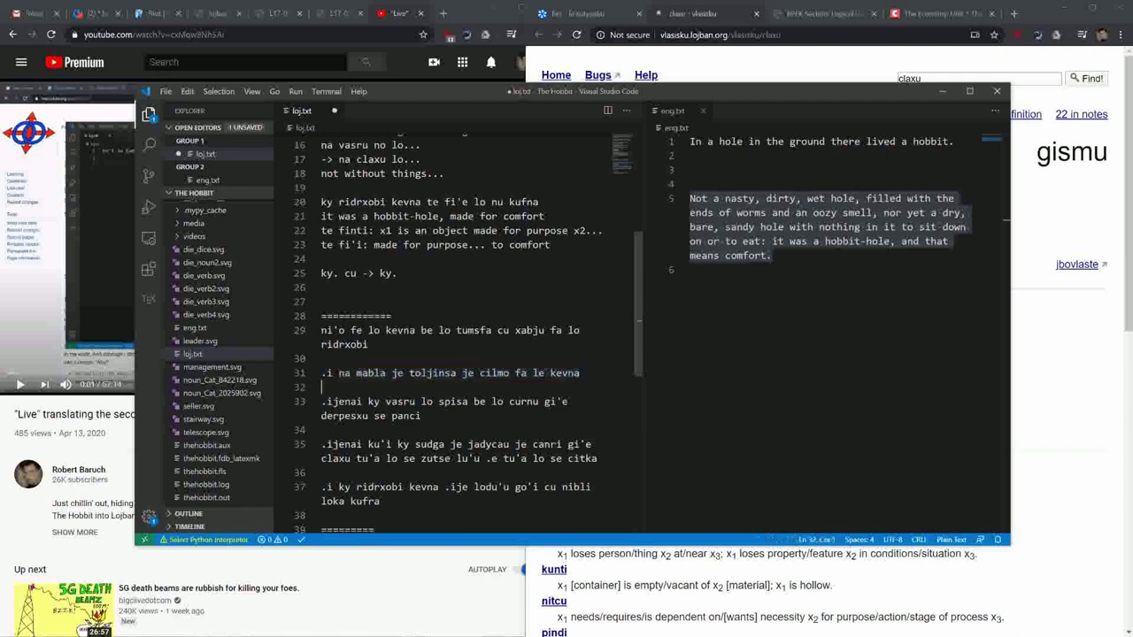
drag(338, 373, 581, 373)
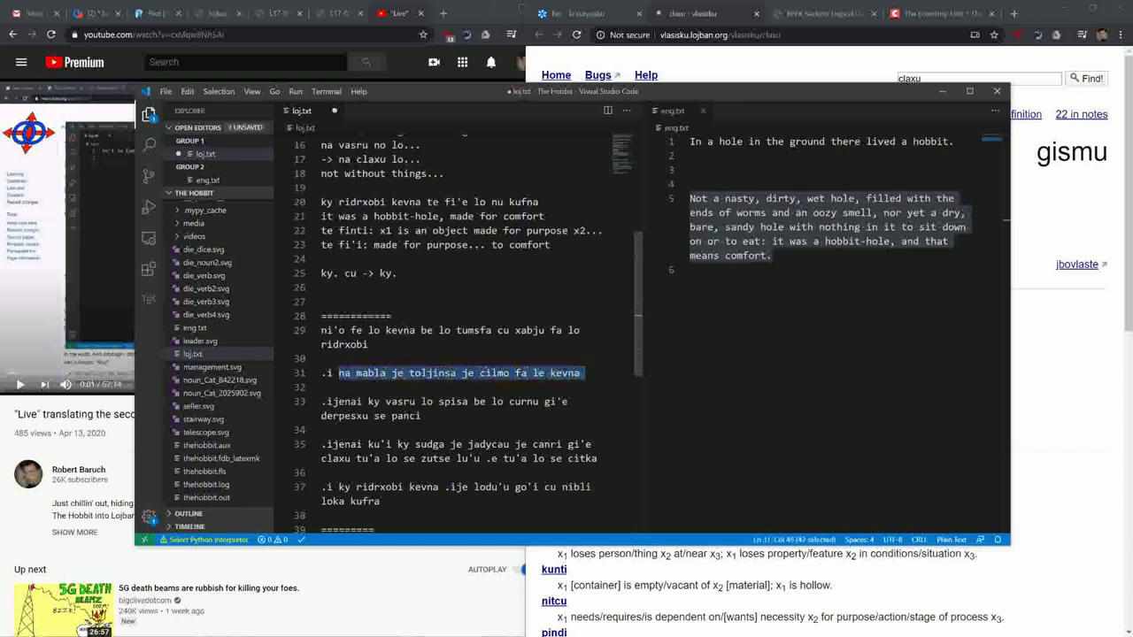
click(323, 388)
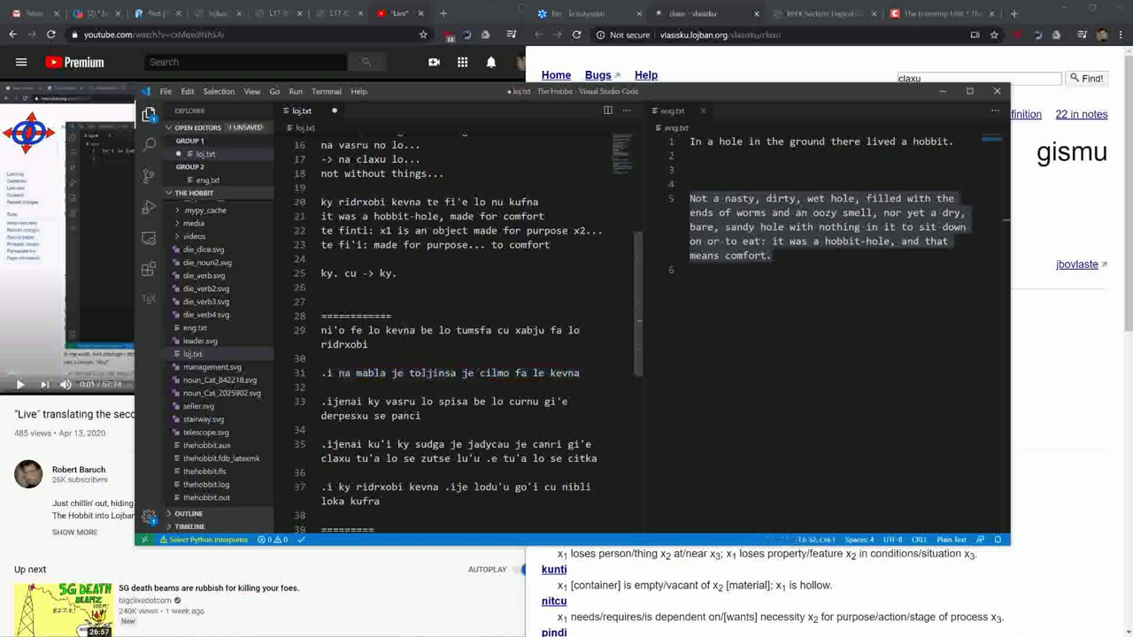
Examine the words "fa", "na" and "mabla" on line 31, comparing the wording with the original sentence on line 3.
double_click(521, 373)
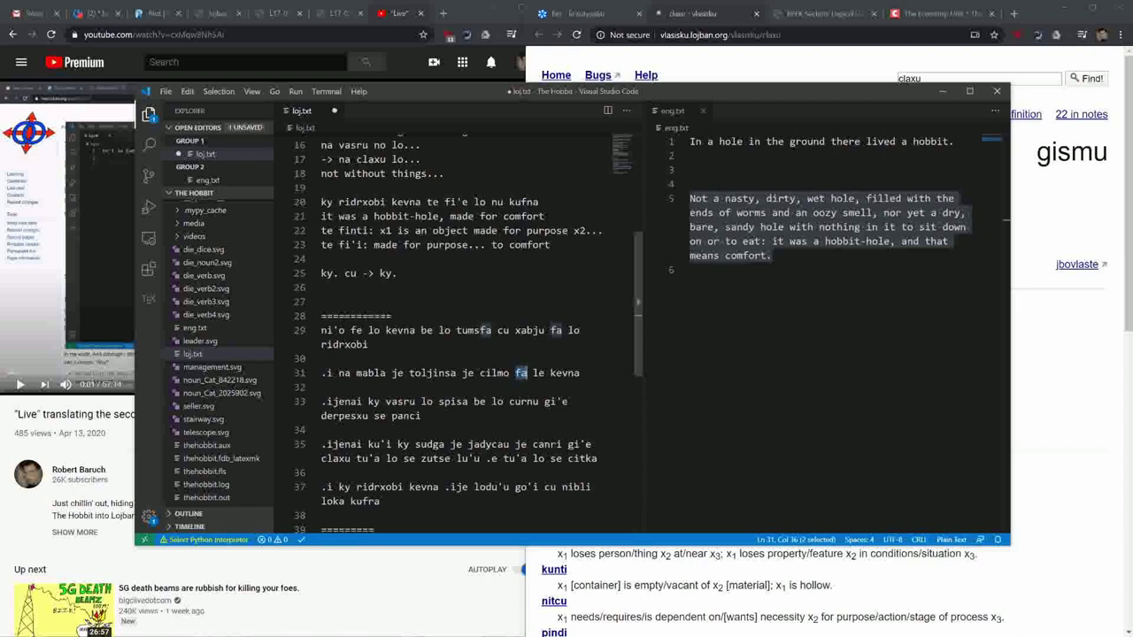
double_click(344, 373)
double_click(371, 374)
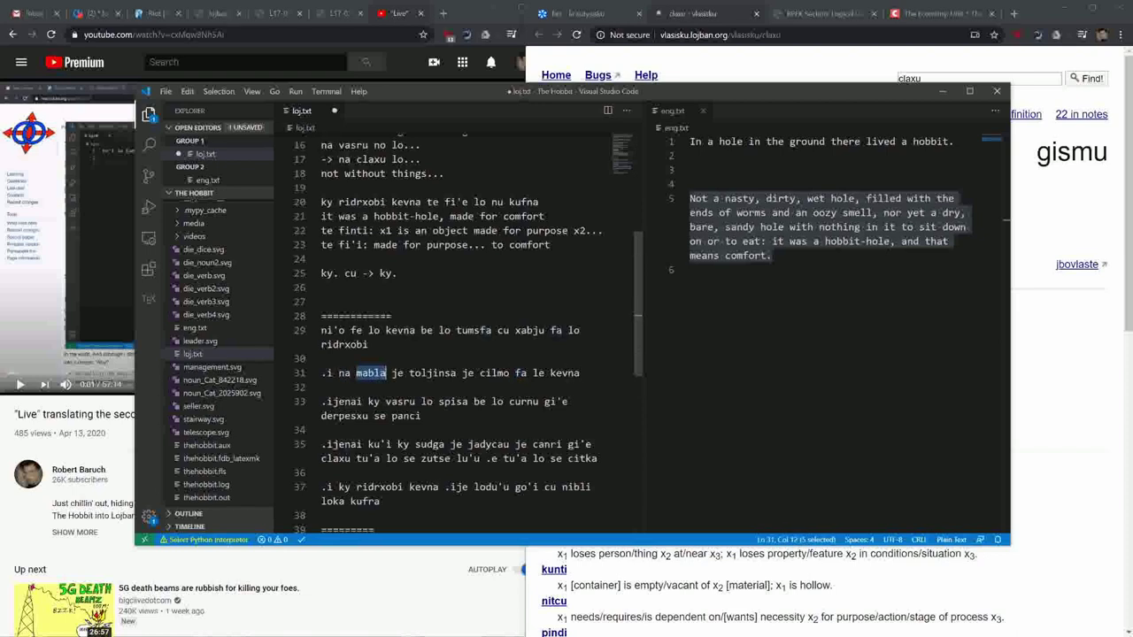
scroll(460, 328, up, 5)
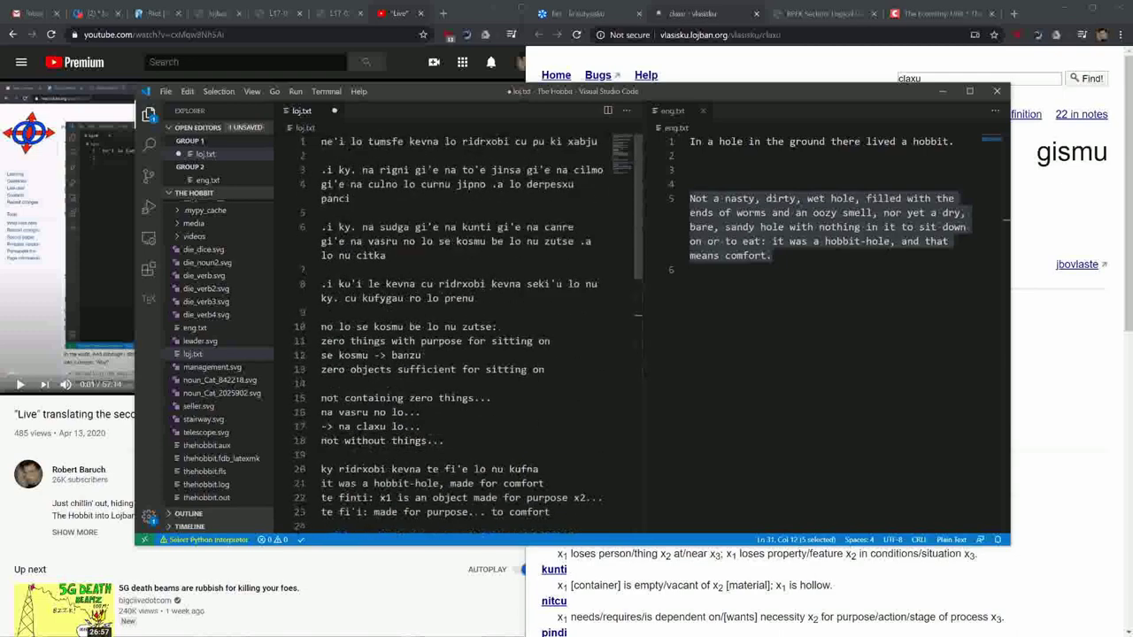
scroll(460, 328, down, 5)
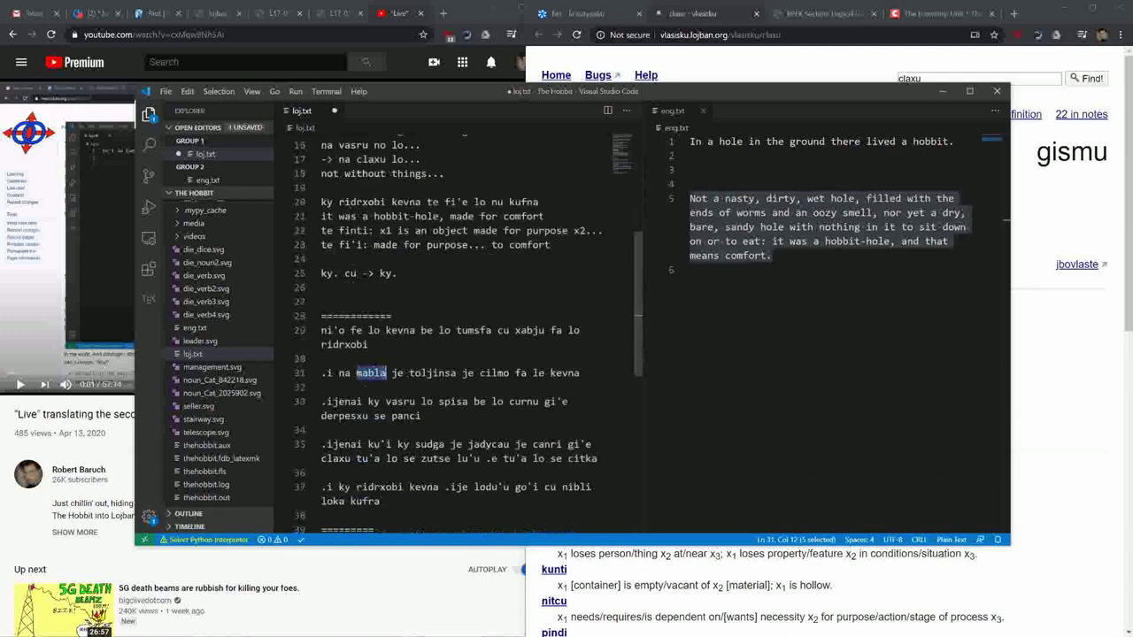
Switch to the la sutysisku dictionary, search for "mabla", and examine the "stinks/sucks" wording in its definition.
click(581, 42)
click(594, 16)
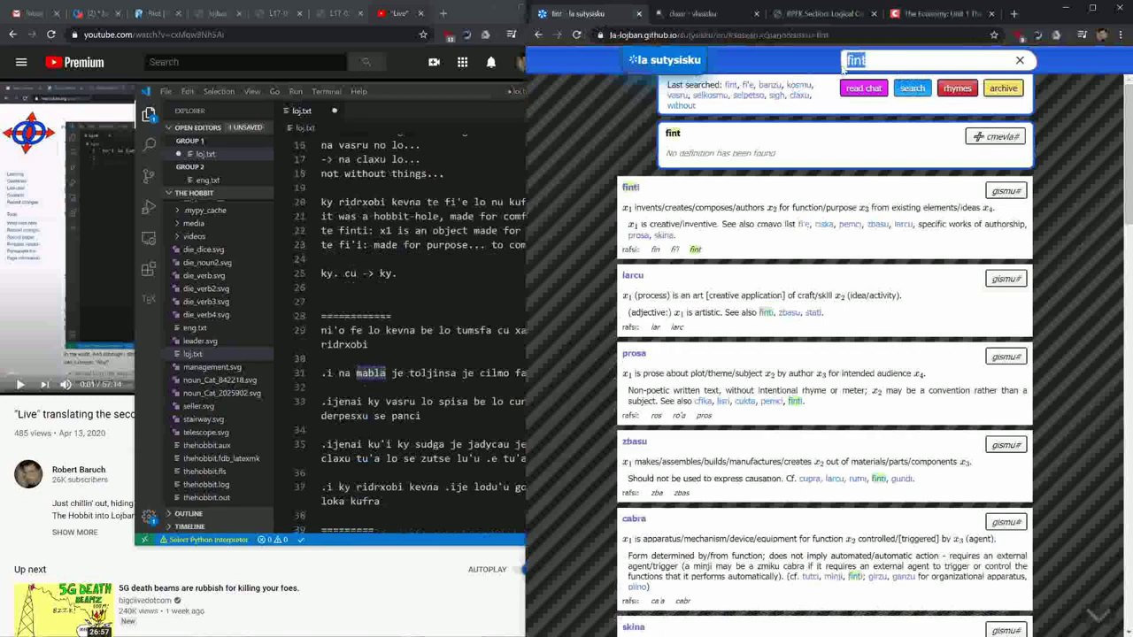
text(mabla)
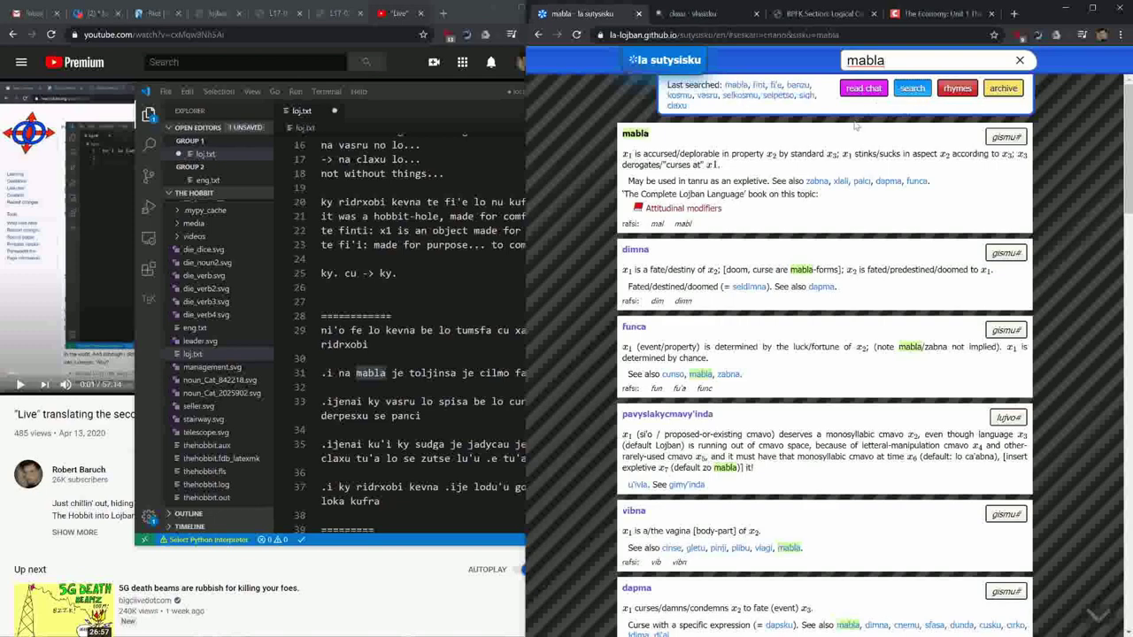
double_click(866, 154)
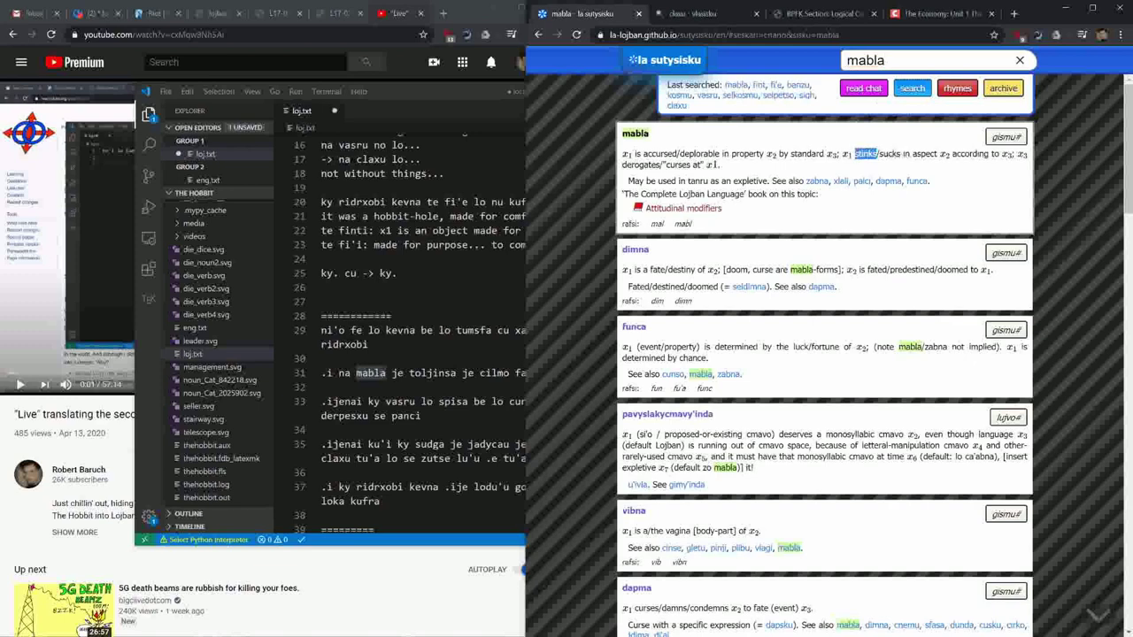
double_click(889, 154)
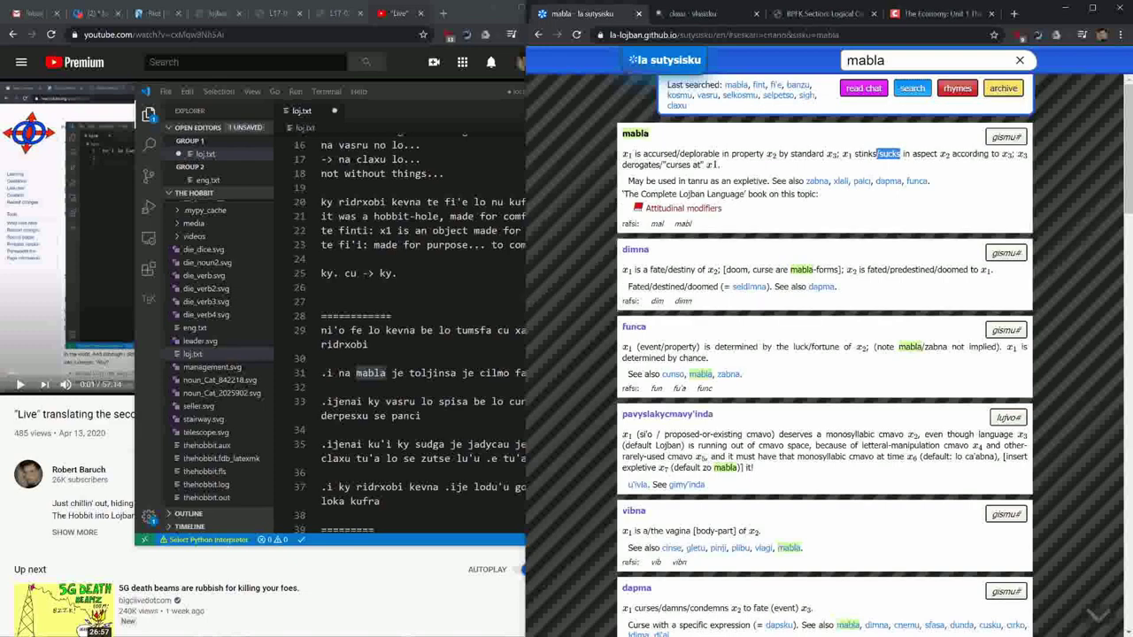
key(alt+Tab)
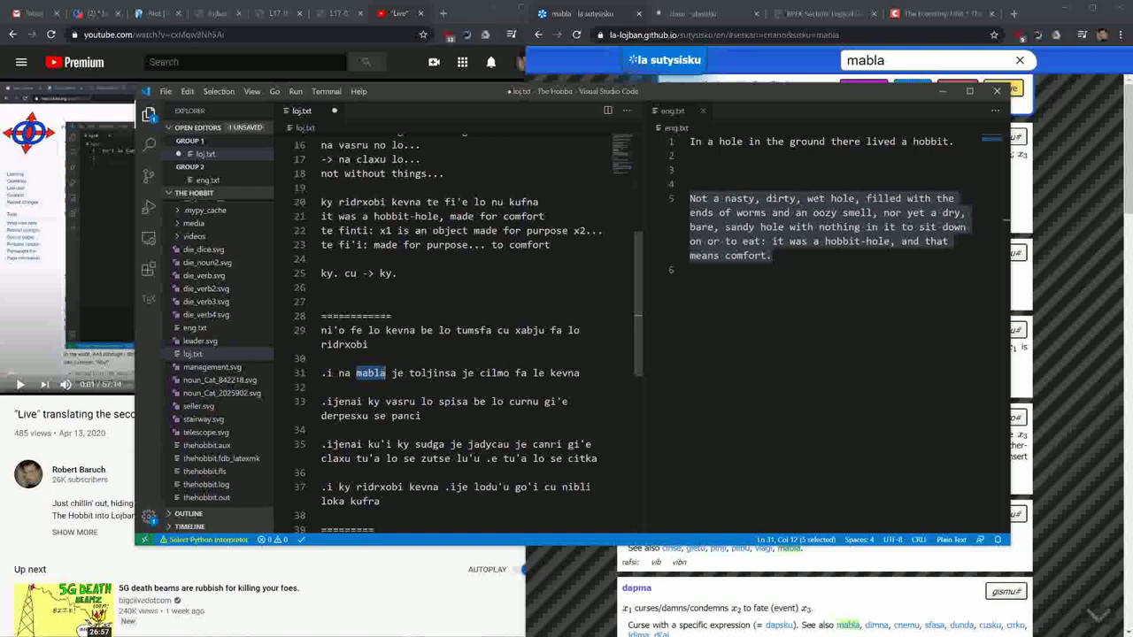
click(759, 68)
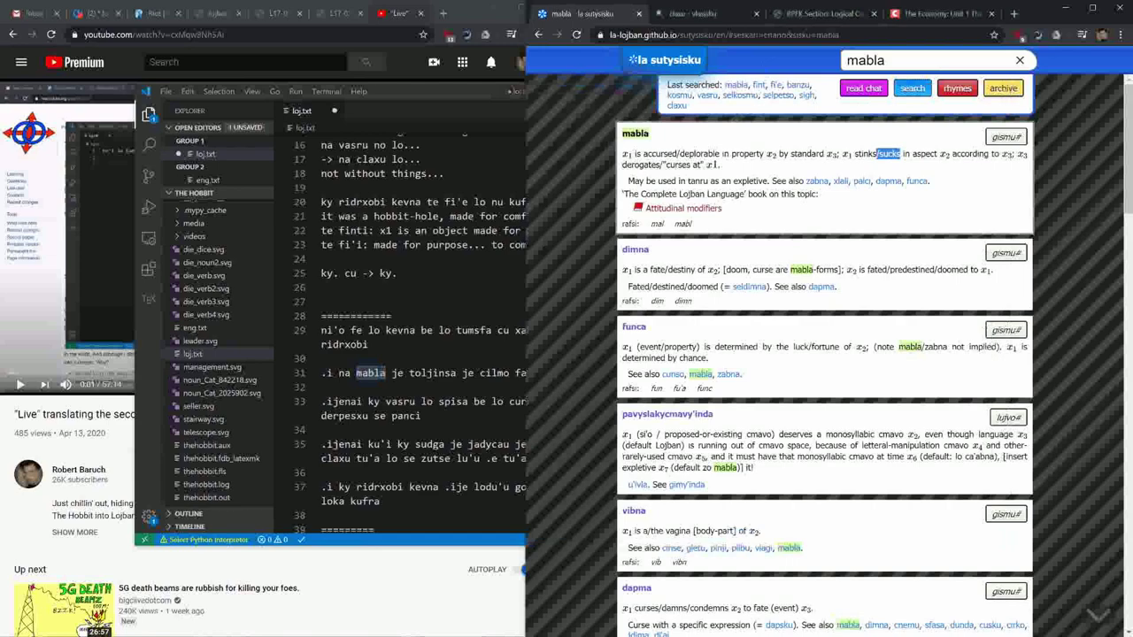
key(alt+Tab)
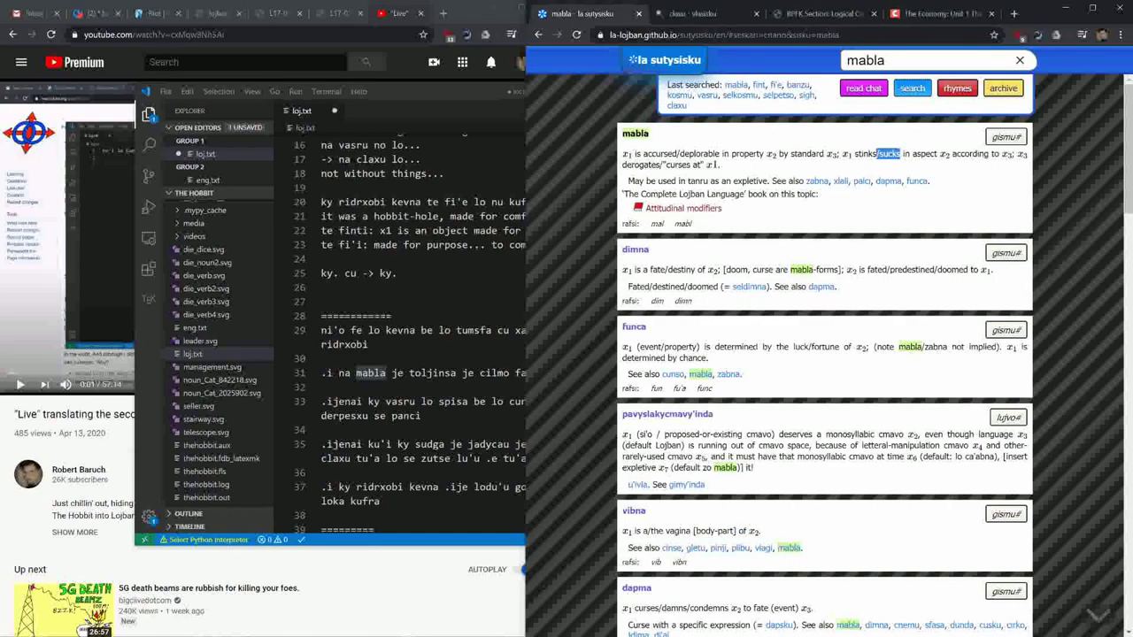